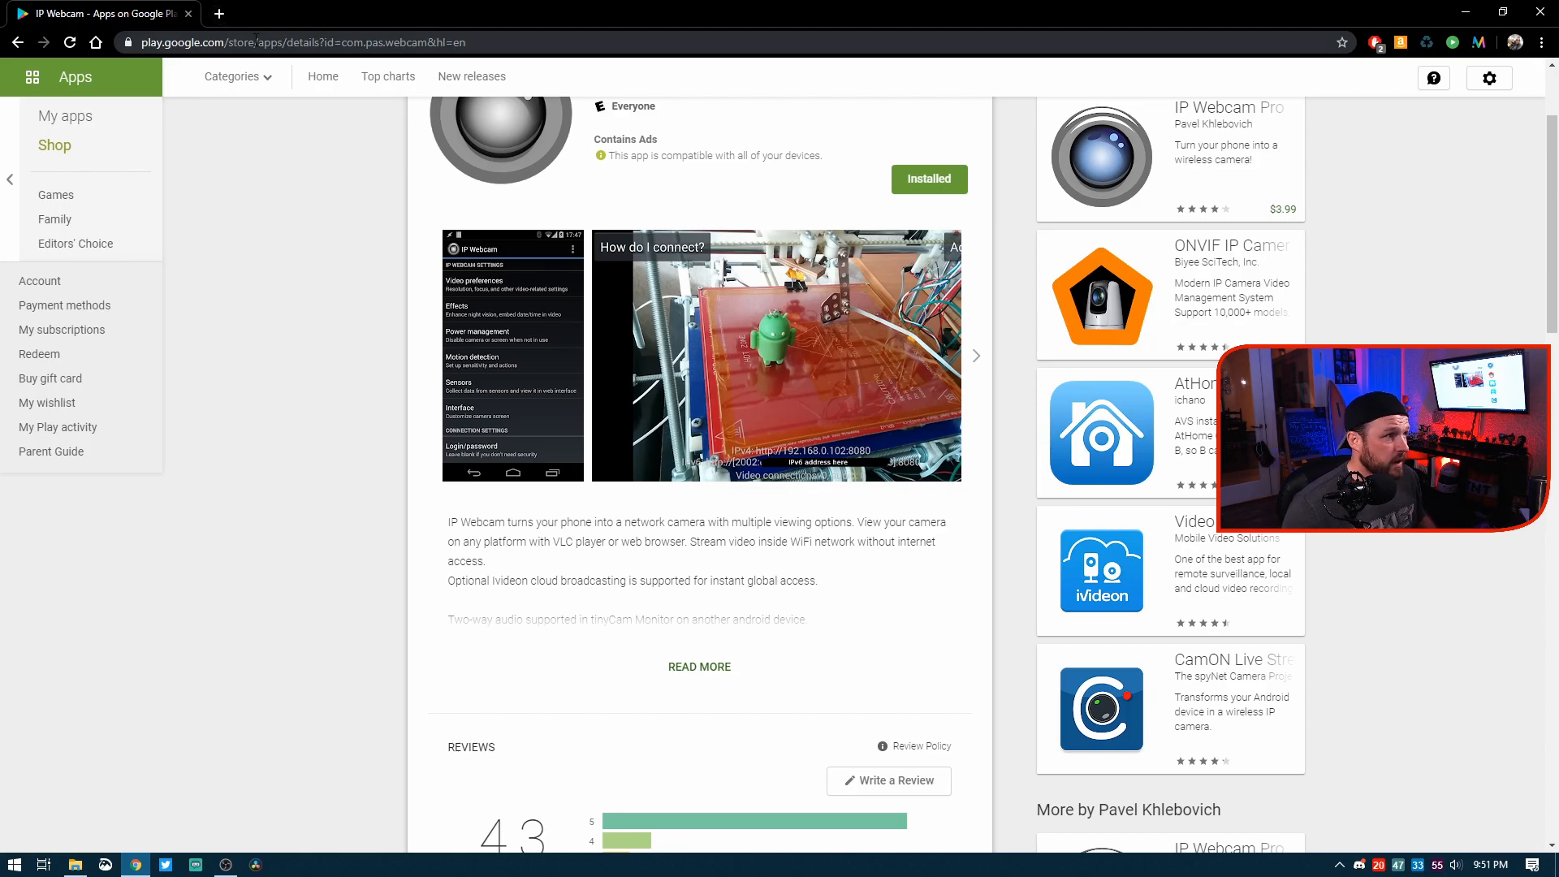
Step: Open the phone camera's page at 192.168.1.2:8080 in a new browser tab and display its video with the Browser renderer
{"action": "left_click", "coordinate": [218, 13]}
{"action": "type", "text": "192"}
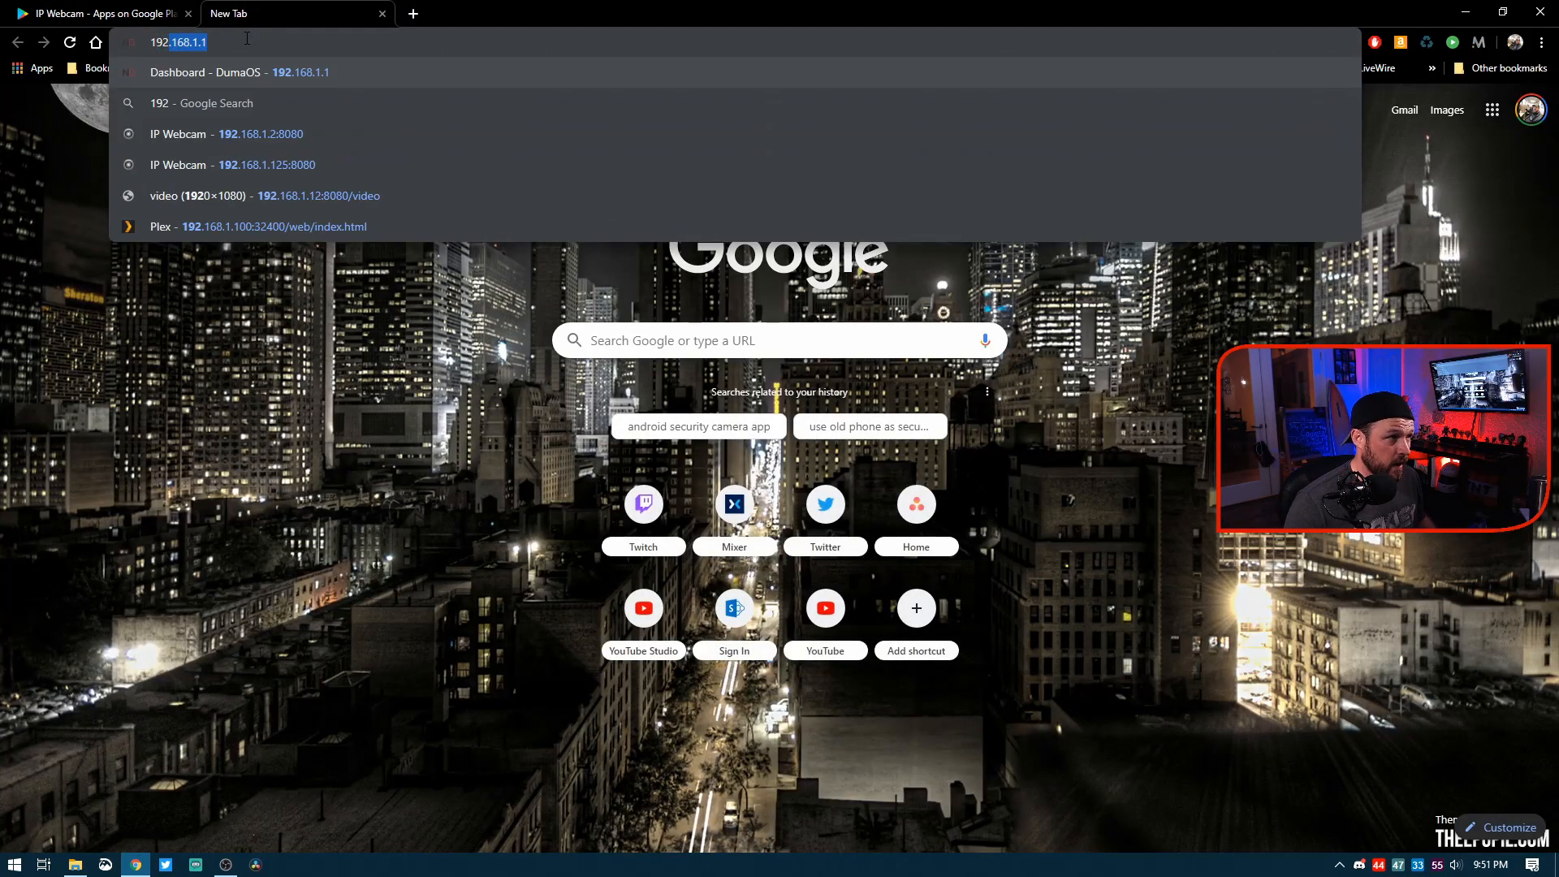
{"action": "type", "text": ".168.1."}
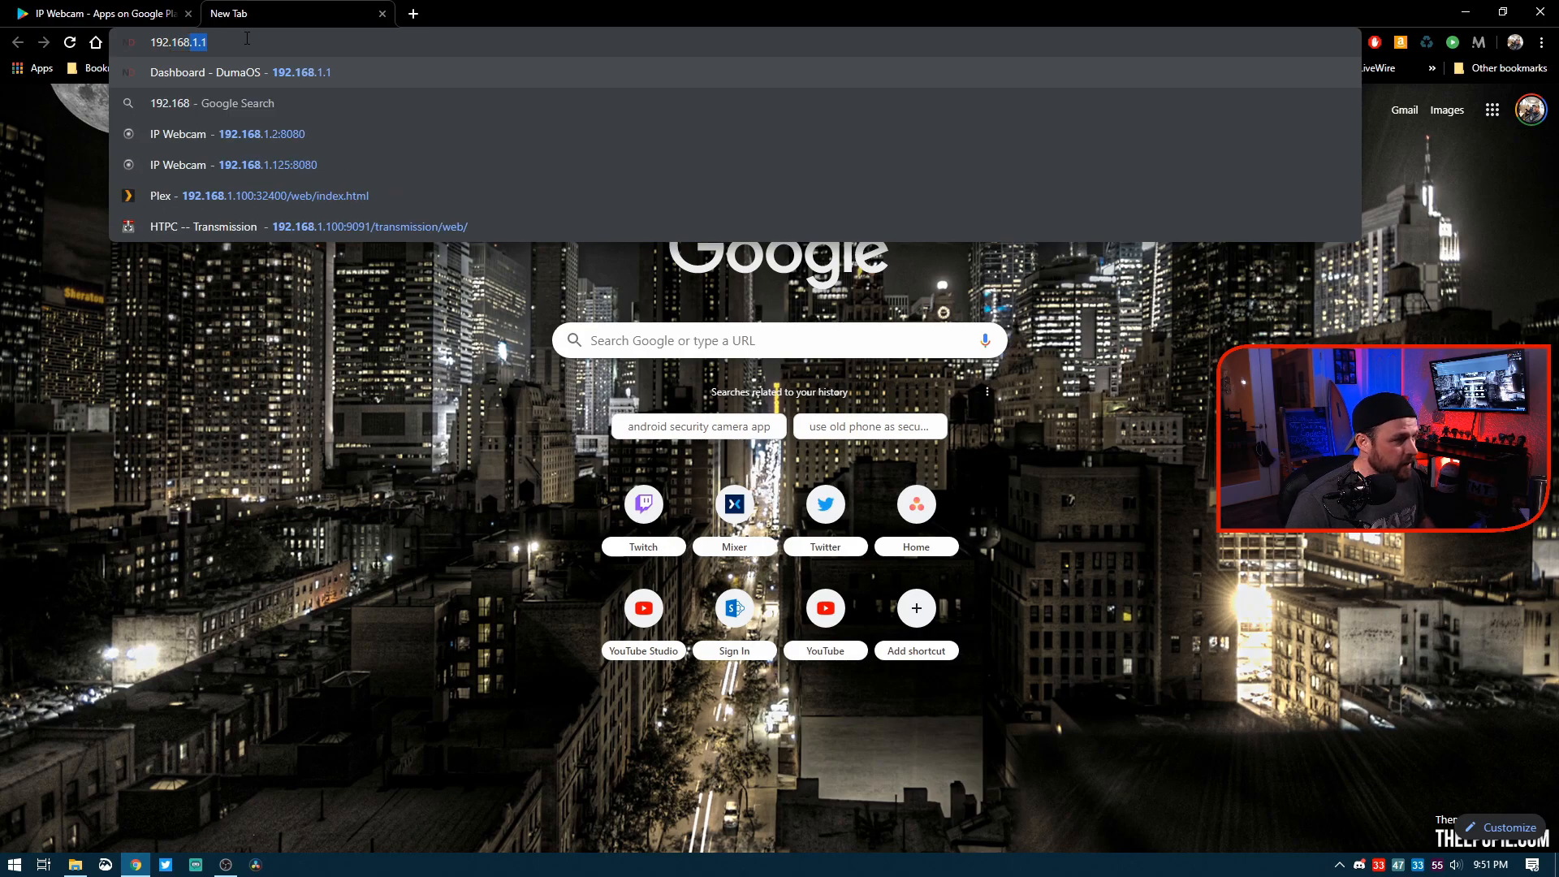
{"action": "type", "text": "2"}
{"action": "key", "text": "Return"}
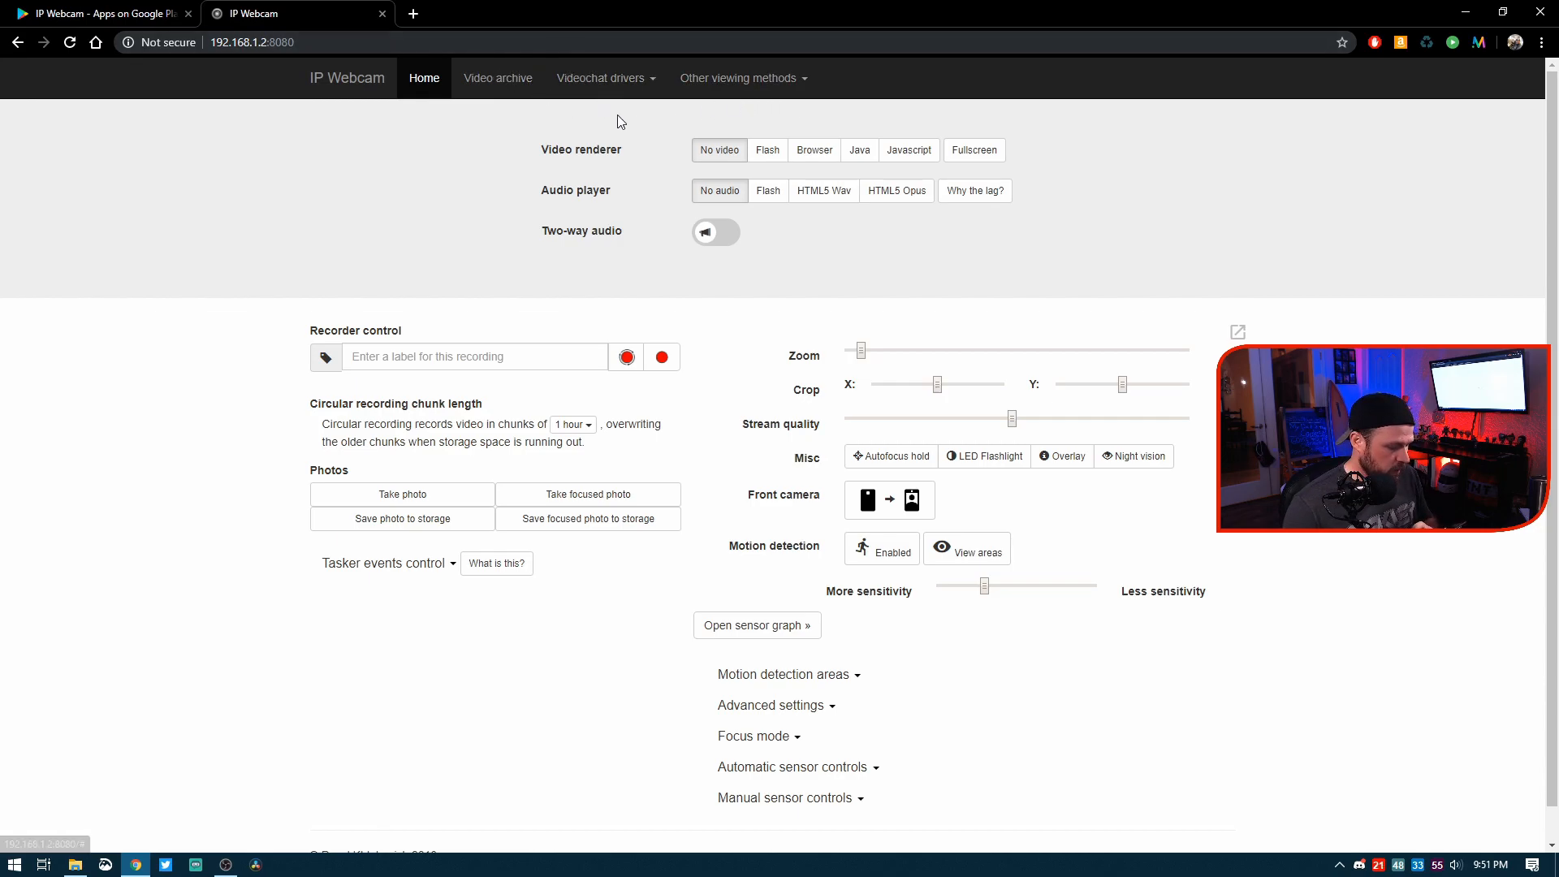
{"action": "left_click", "coordinate": [822, 161]}
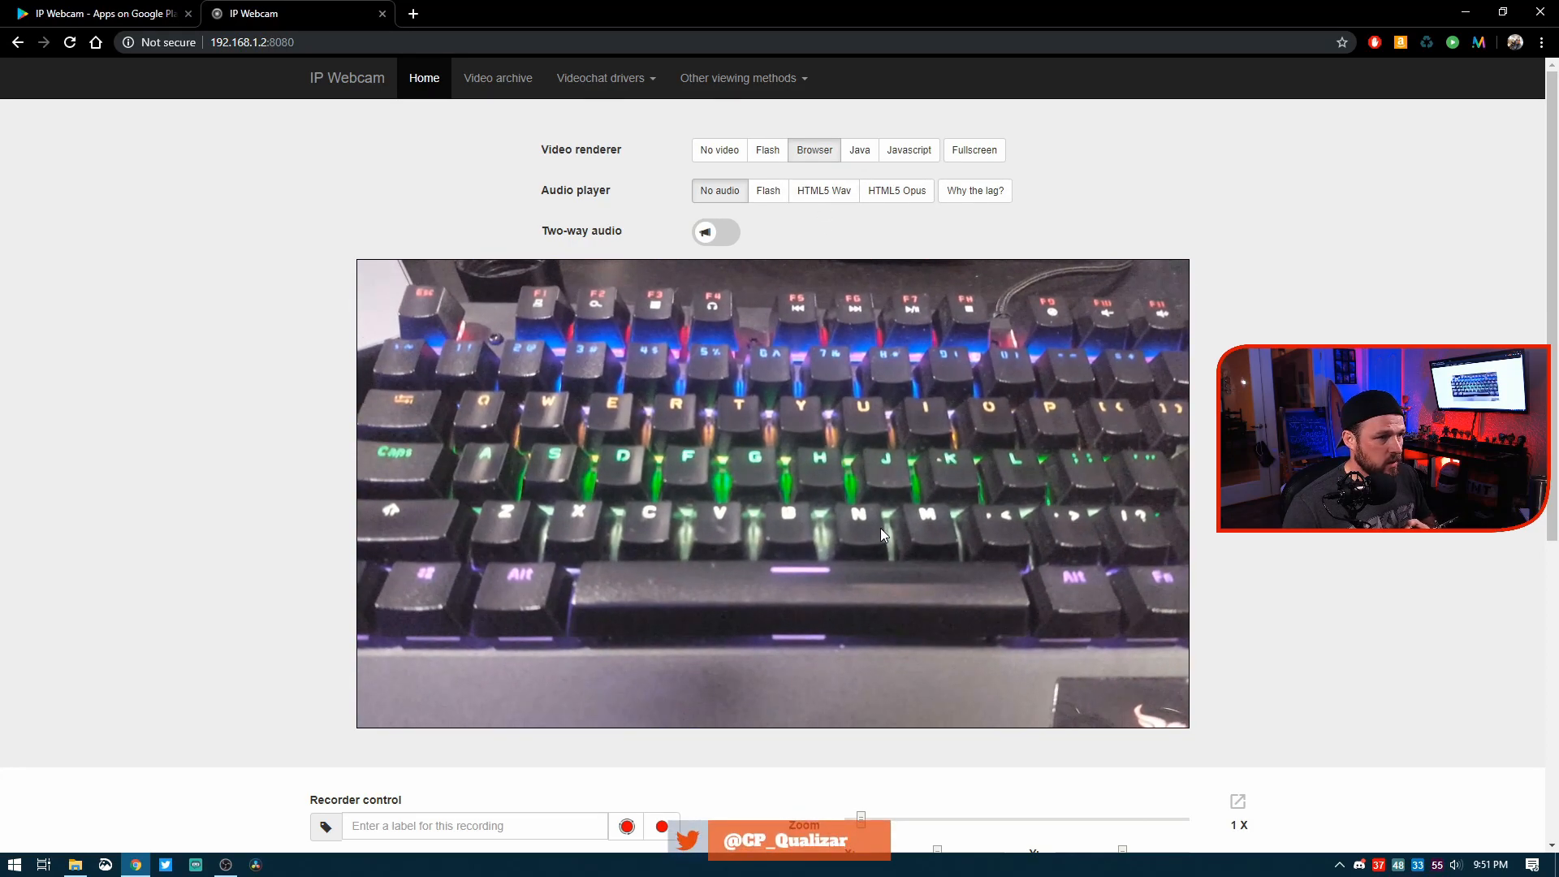
Step: Look through the camera controls below the video and expand the focus mode settings
{"action": "scroll", "coordinate": [880, 527], "scroll_direction": "down", "scroll_amount": 1}
{"action": "scroll", "coordinate": [880, 527], "scroll_direction": "down", "scroll_amount": 1}
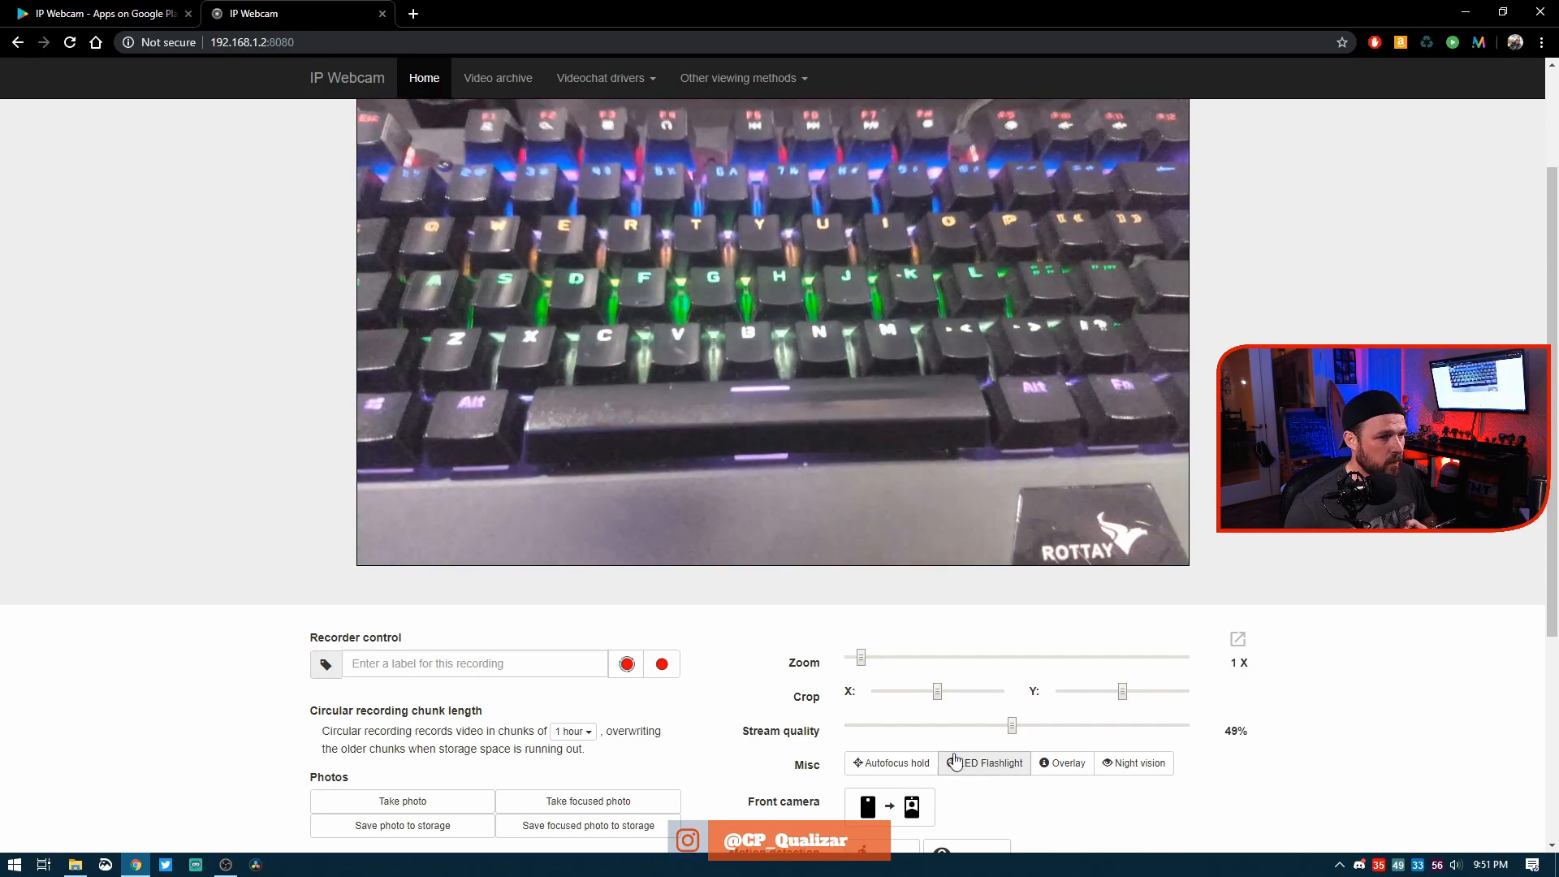
{"action": "scroll", "coordinate": [941, 739], "scroll_direction": "down", "scroll_amount": 1}
{"action": "scroll", "coordinate": [909, 703], "scroll_direction": "up", "scroll_amount": 1}
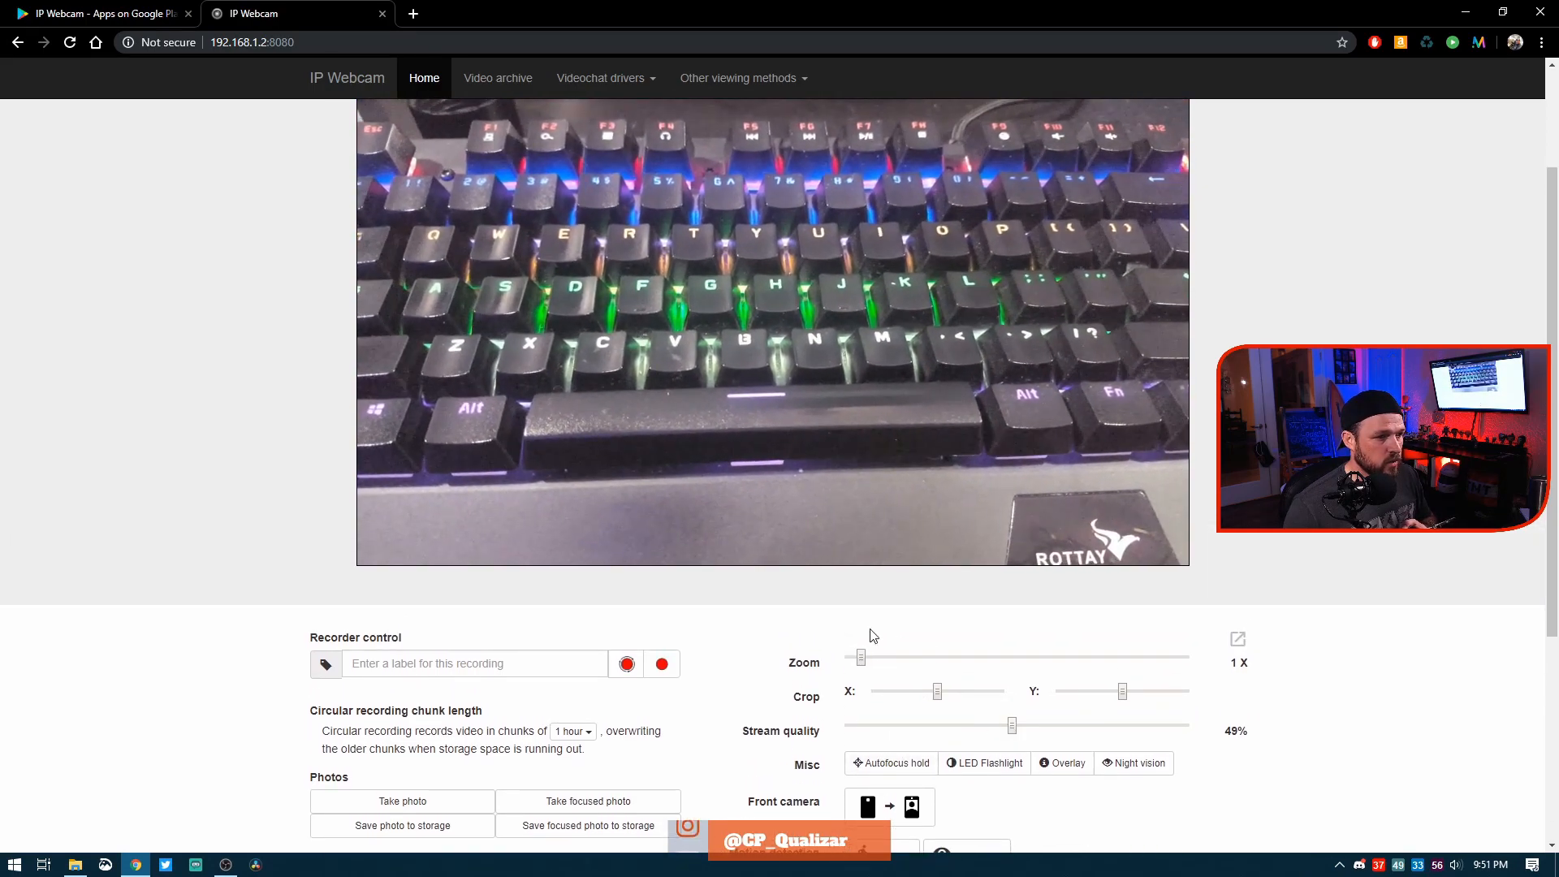
{"action": "scroll", "coordinate": [873, 635], "scroll_direction": "down", "scroll_amount": 4}
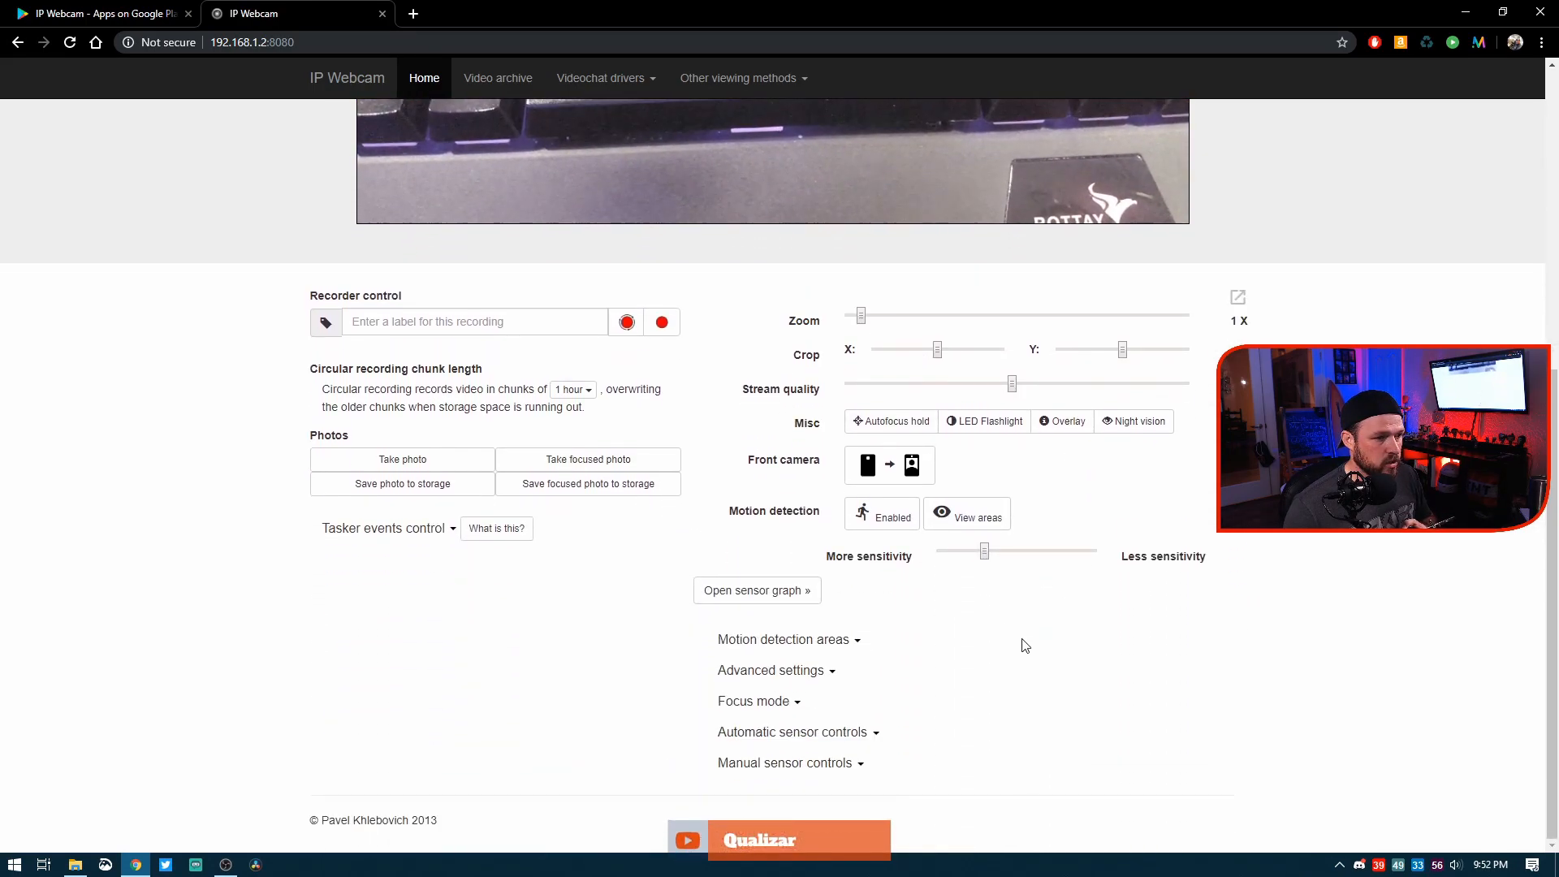
{"action": "left_click", "coordinate": [763, 702]}
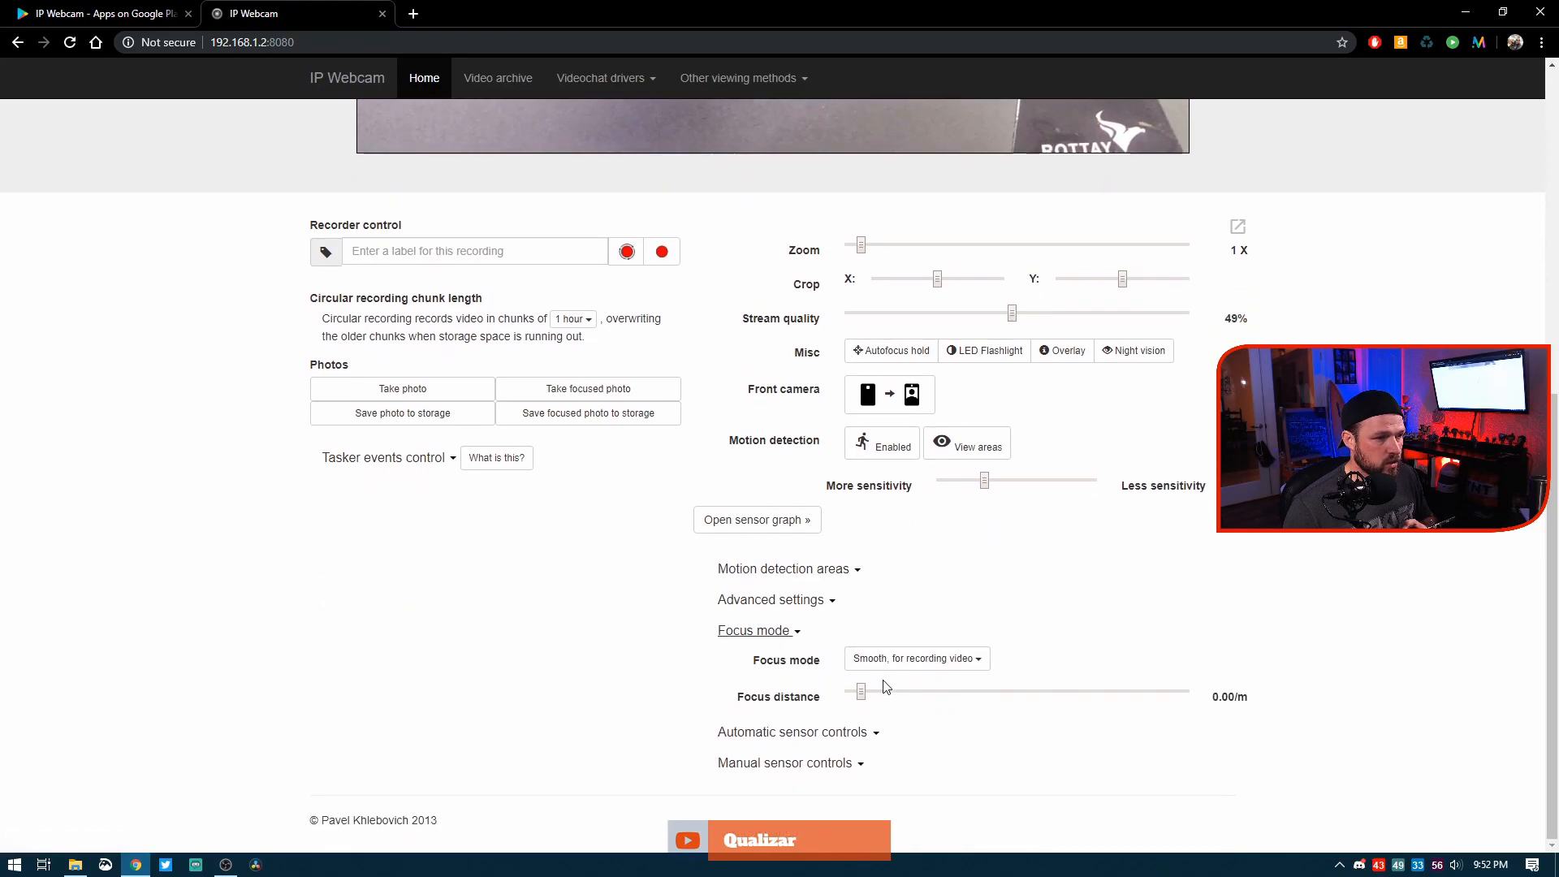
Step: Enable autofocus hold for the phone camera stream
{"action": "scroll", "coordinate": [1038, 705], "scroll_direction": "up", "scroll_amount": 6}
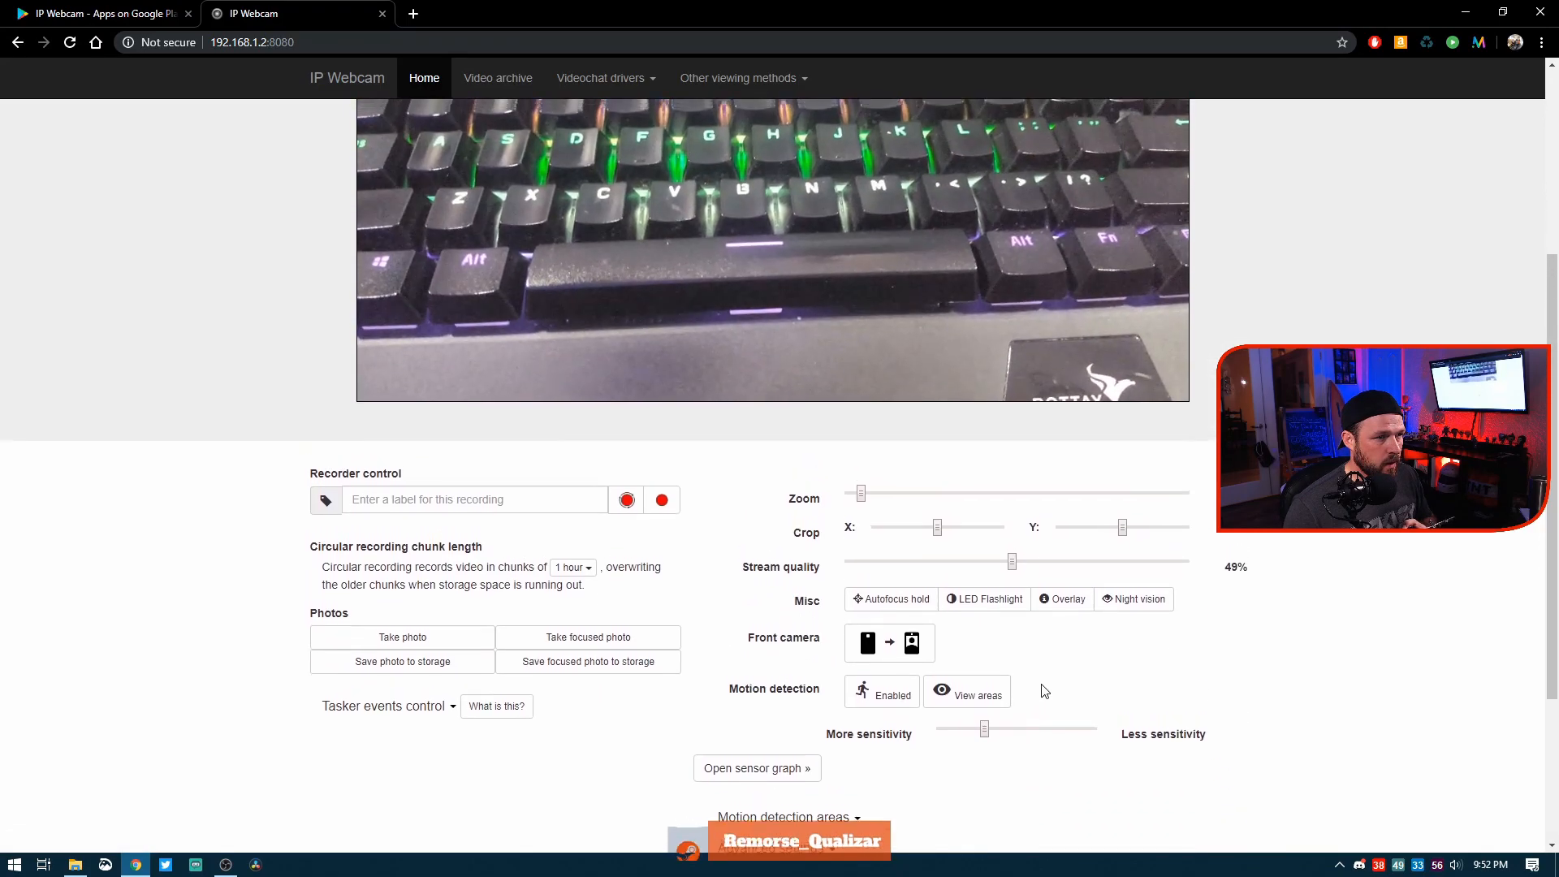
{"action": "scroll", "coordinate": [1044, 698], "scroll_direction": "down", "scroll_amount": 1}
{"action": "scroll", "coordinate": [1045, 698], "scroll_direction": "down", "scroll_amount": 1}
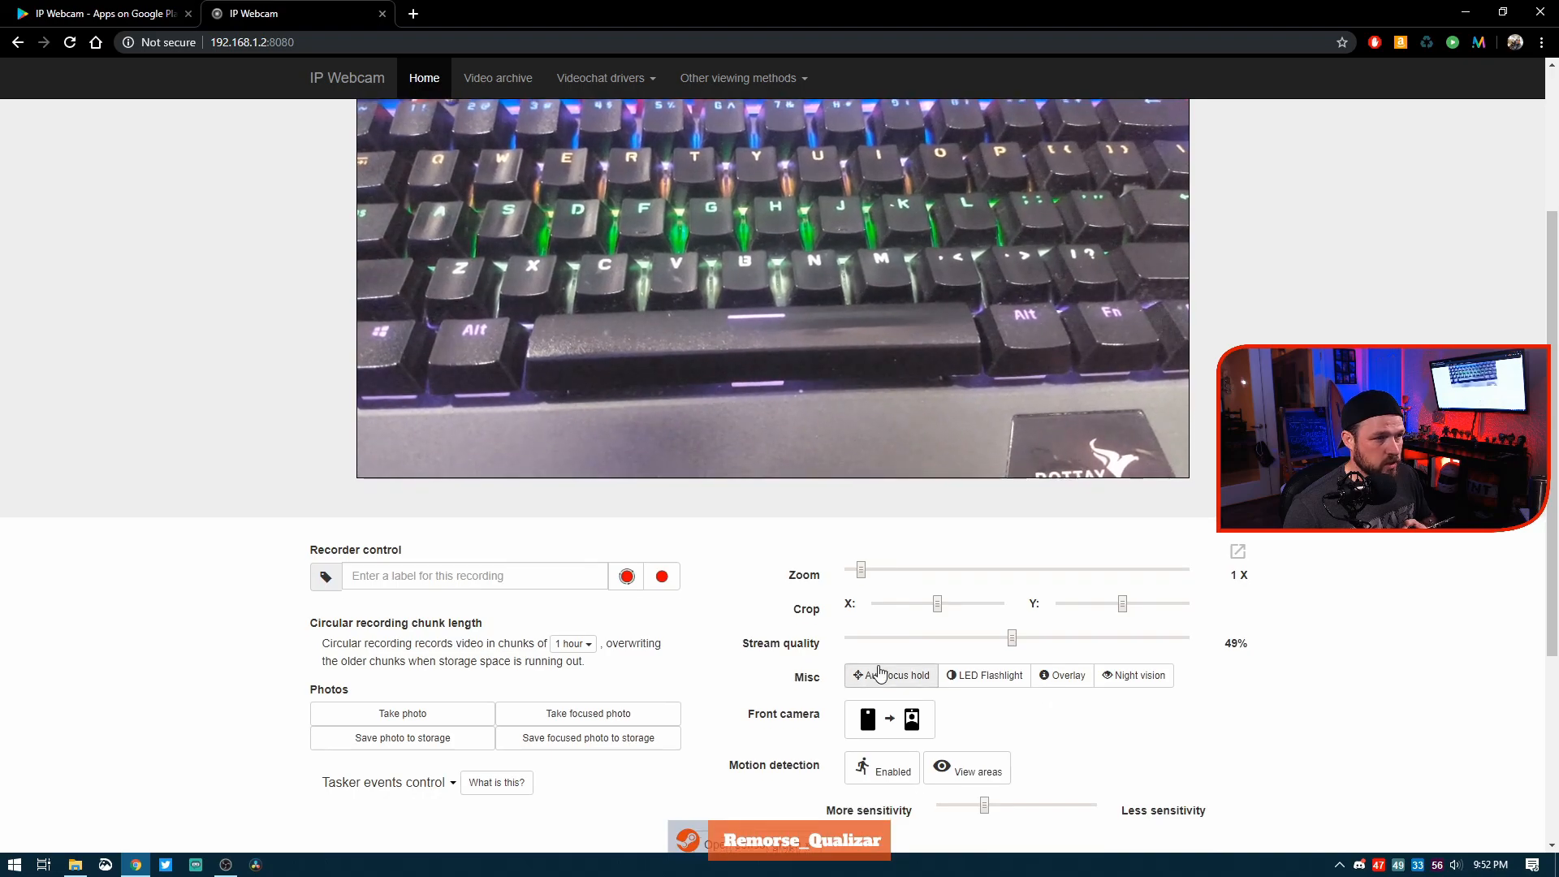
{"action": "left_click", "coordinate": [879, 673]}
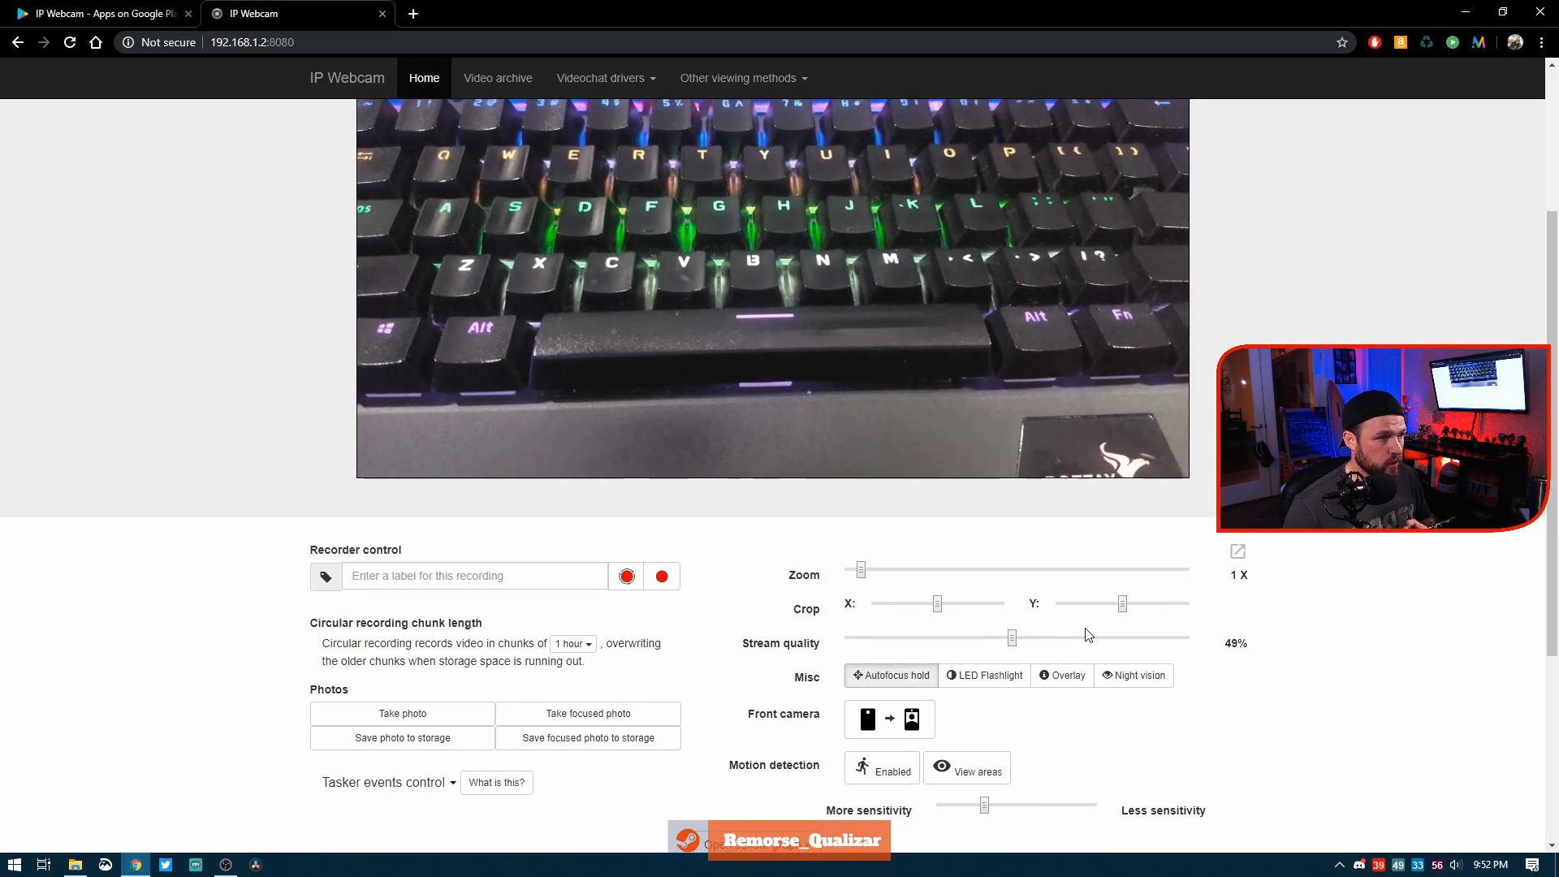
Step: Review the stream and its remaining camera controls, and set the video renderer to No video
{"action": "scroll", "coordinate": [1089, 634], "scroll_direction": "down", "scroll_amount": 2}
{"action": "scroll", "coordinate": [1334, 637], "scroll_direction": "up", "scroll_amount": 4}
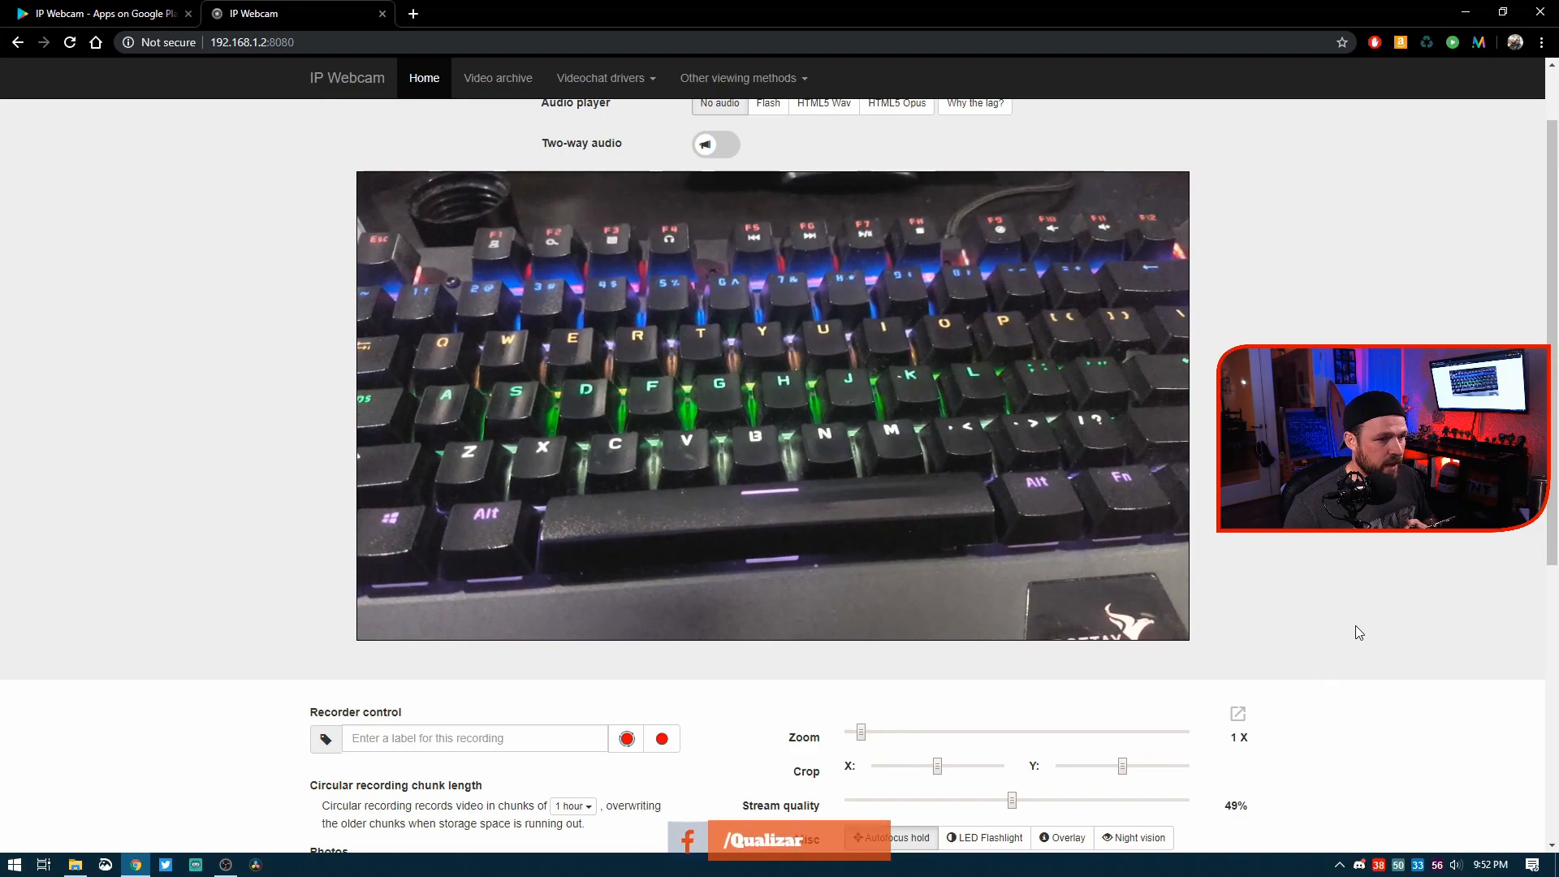
{"action": "scroll", "coordinate": [1356, 626], "scroll_direction": "down", "scroll_amount": 1}
{"action": "scroll", "coordinate": [1358, 631], "scroll_direction": "down", "scroll_amount": 5}
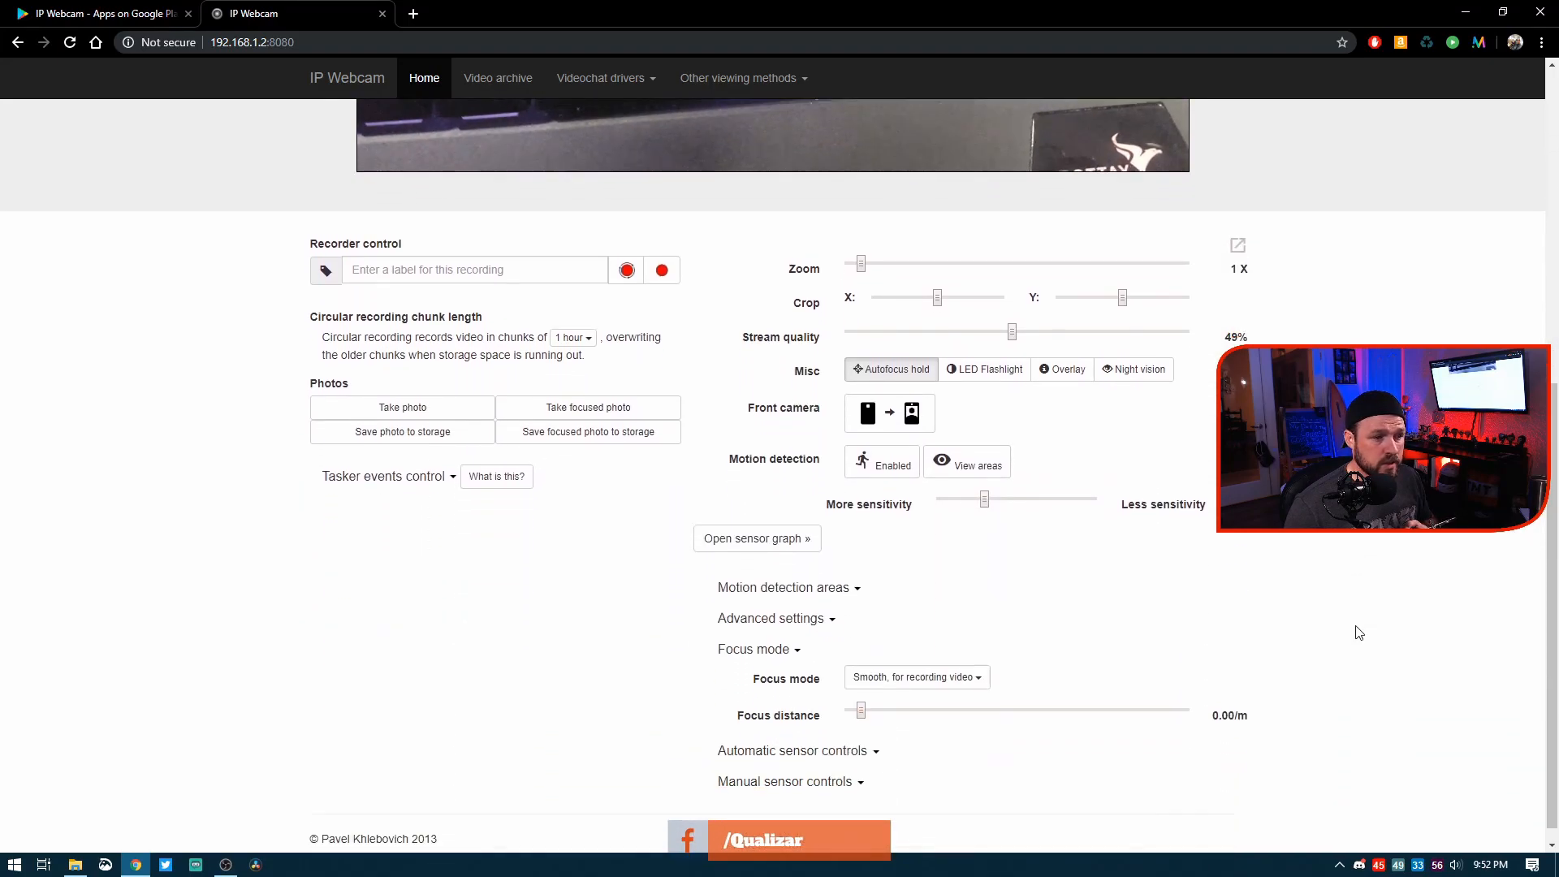
{"action": "scroll", "coordinate": [1352, 626], "scroll_direction": "up", "scroll_amount": 6}
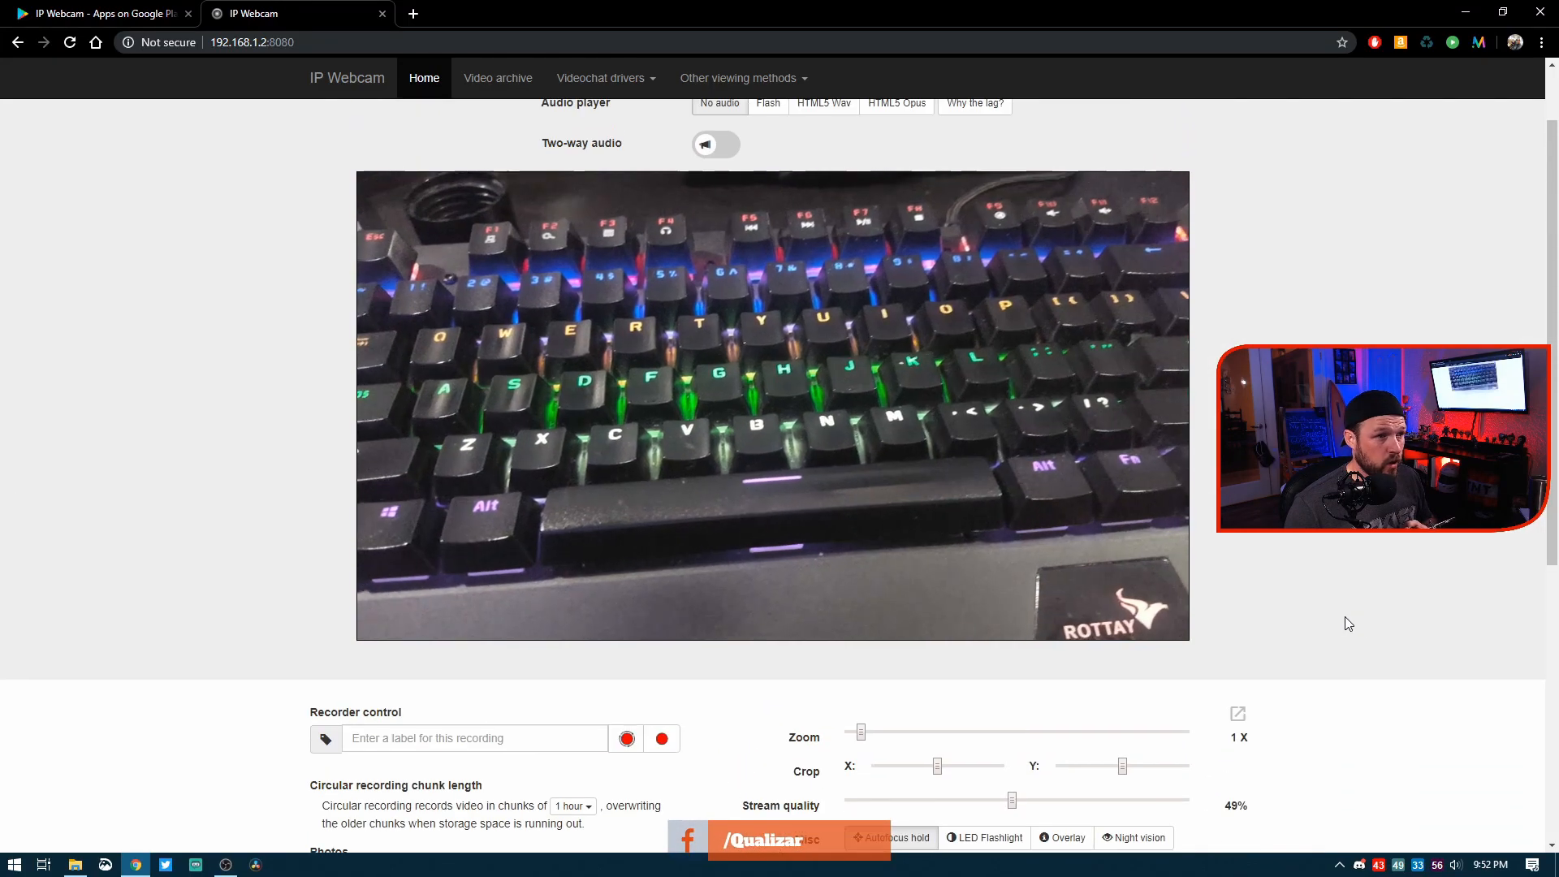
{"action": "scroll", "coordinate": [1345, 616], "scroll_direction": "down", "scroll_amount": 4}
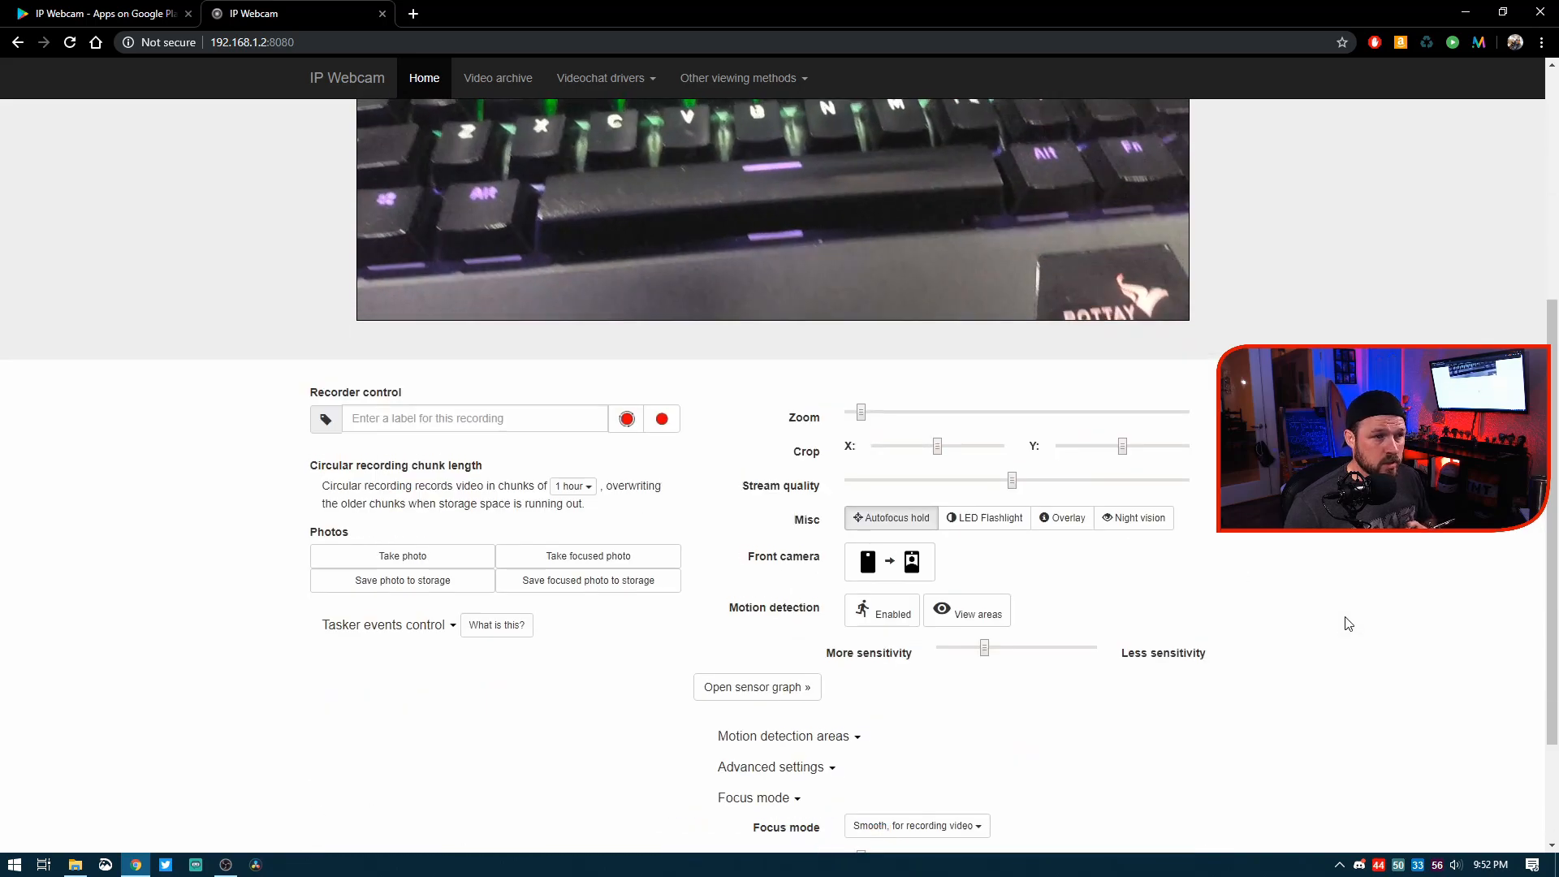
{"action": "scroll", "coordinate": [1344, 616], "scroll_direction": "up", "scroll_amount": 5}
{"action": "left_click", "coordinate": [719, 149]}
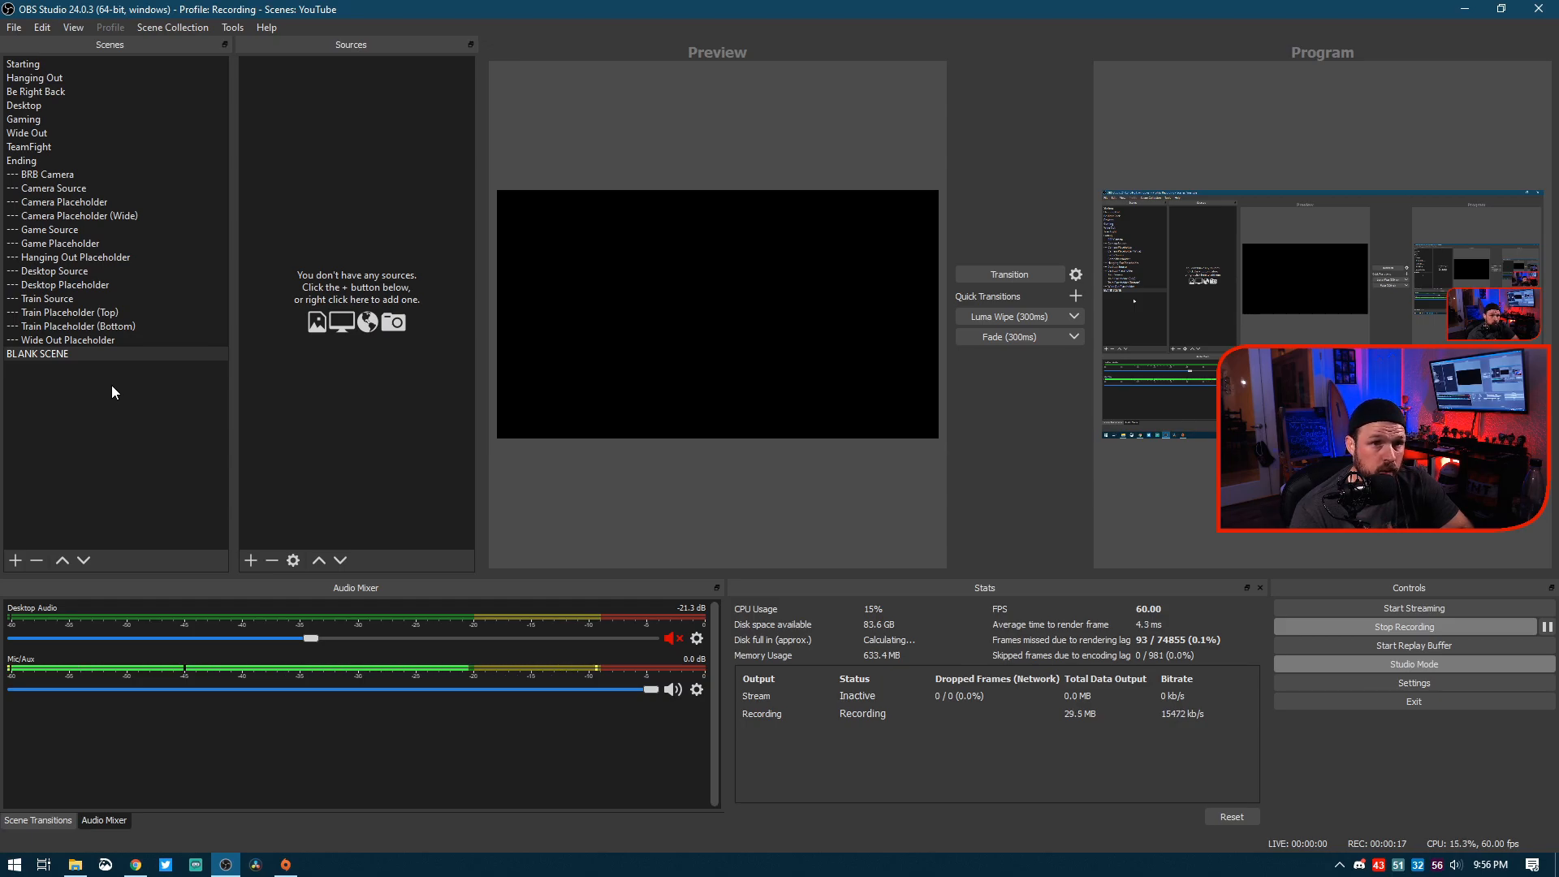
Step: In OBS Studio, add a new Browser source named "Demo Camera" to the BLANK SCENE
{"action": "left_click", "coordinate": [250, 560]}
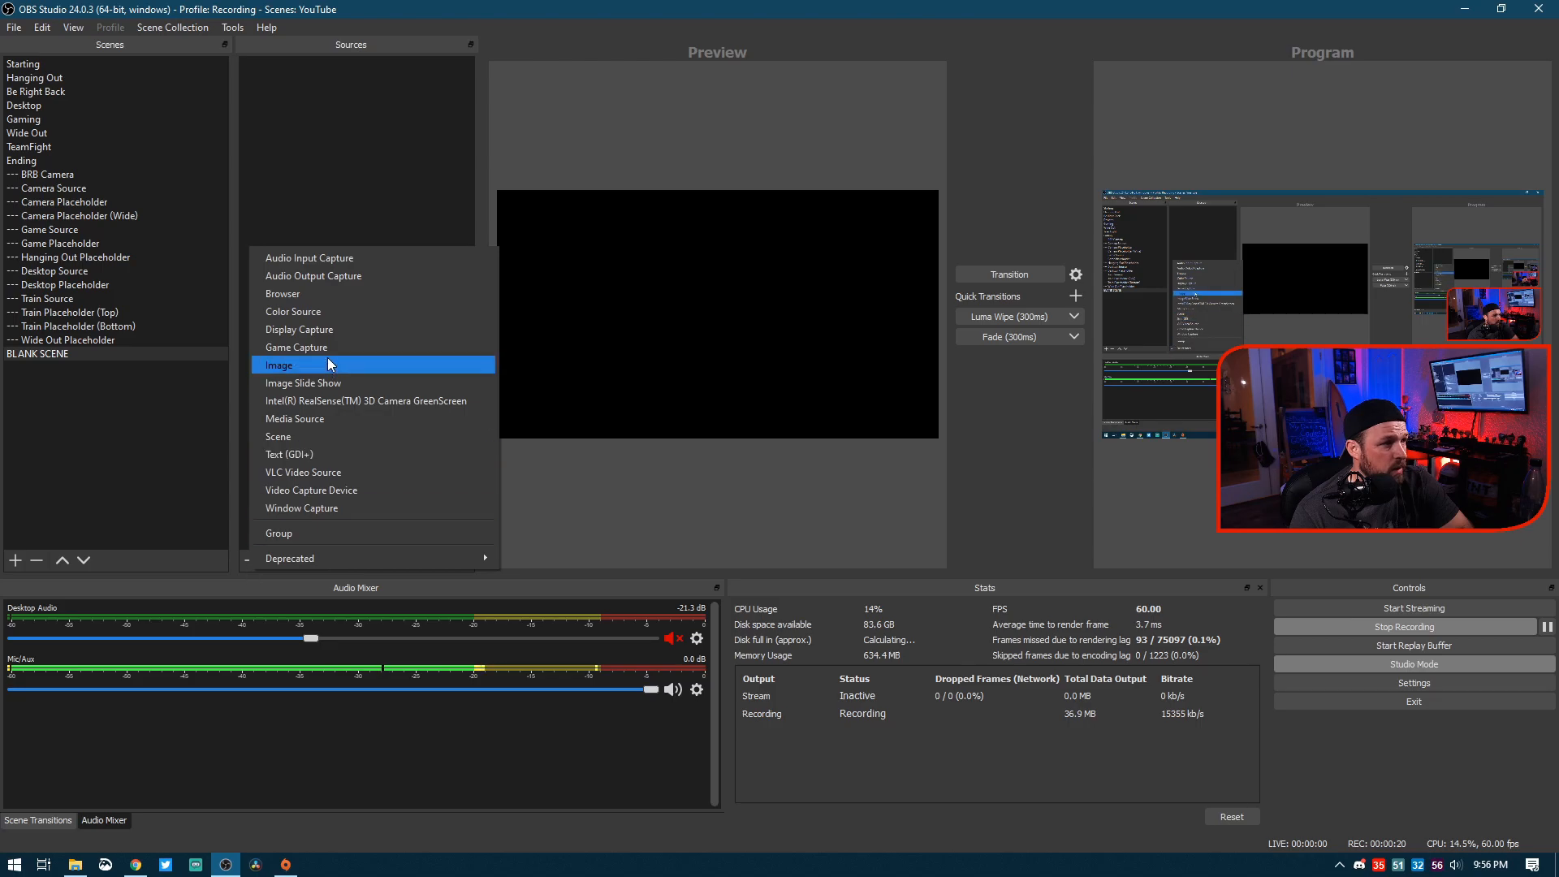
{"action": "left_click", "coordinate": [344, 295]}
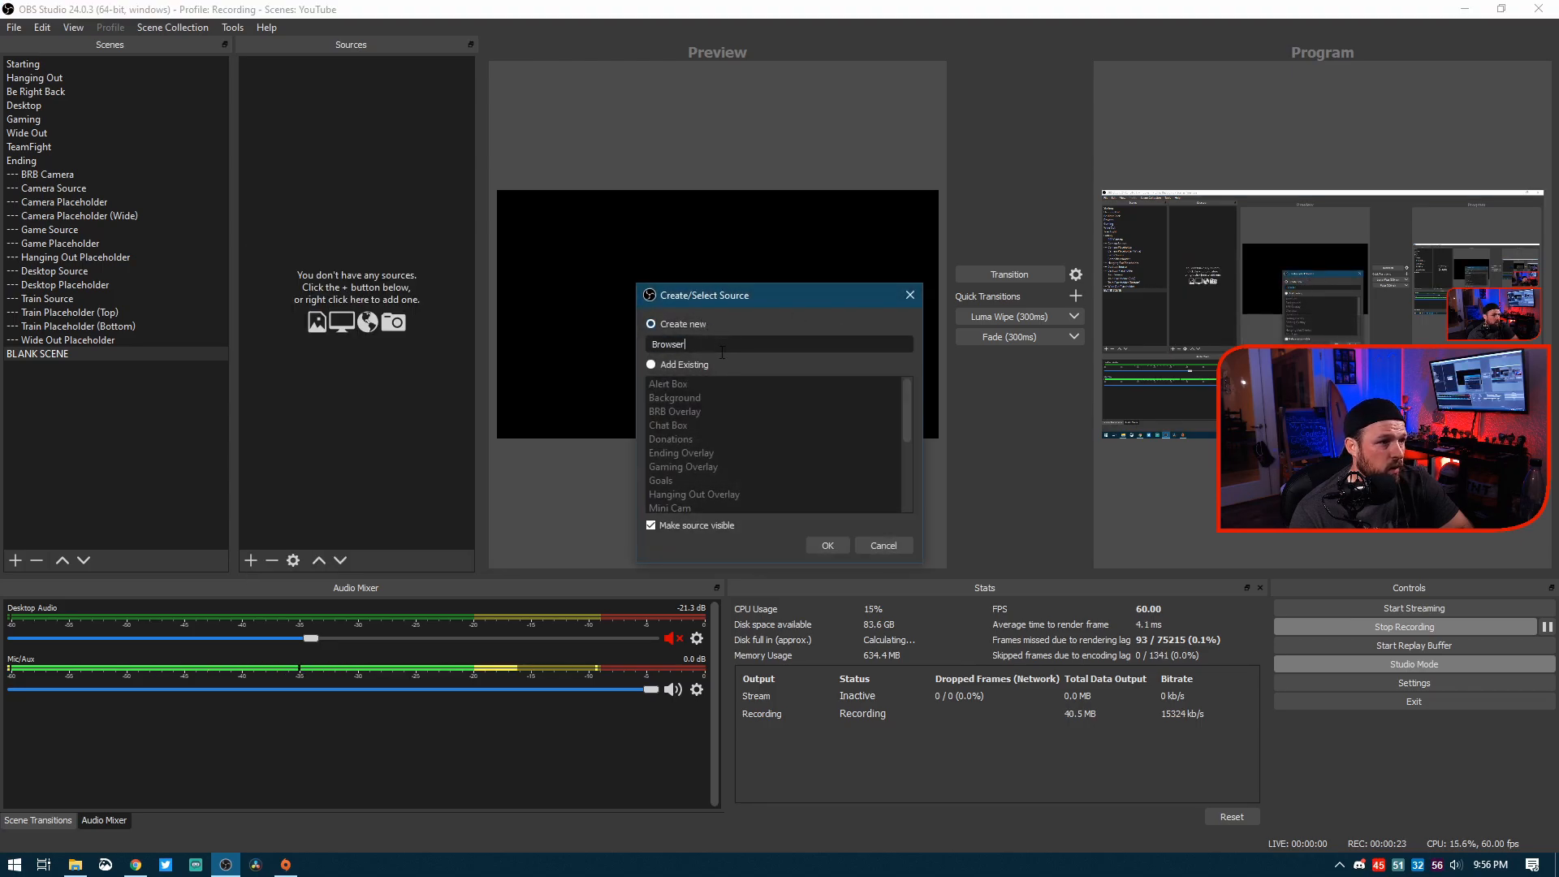
{"action": "left_click_drag", "start_coordinate": [721, 352], "coordinate": [577, 328]}
{"action": "type", "text": "Demo Ca"}
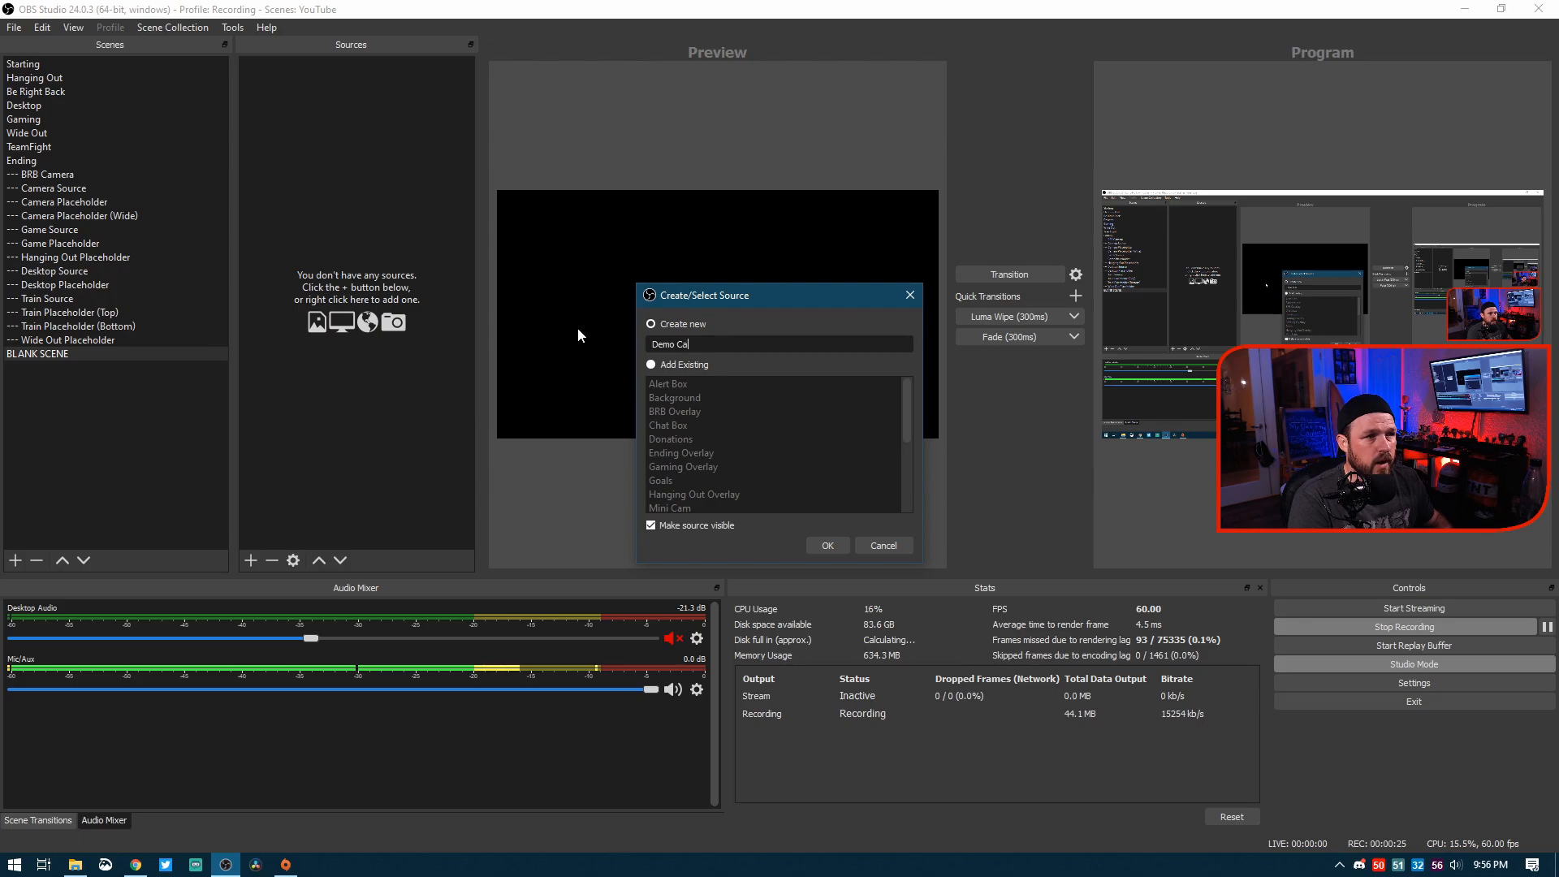
{"action": "type", "text": "mera"}
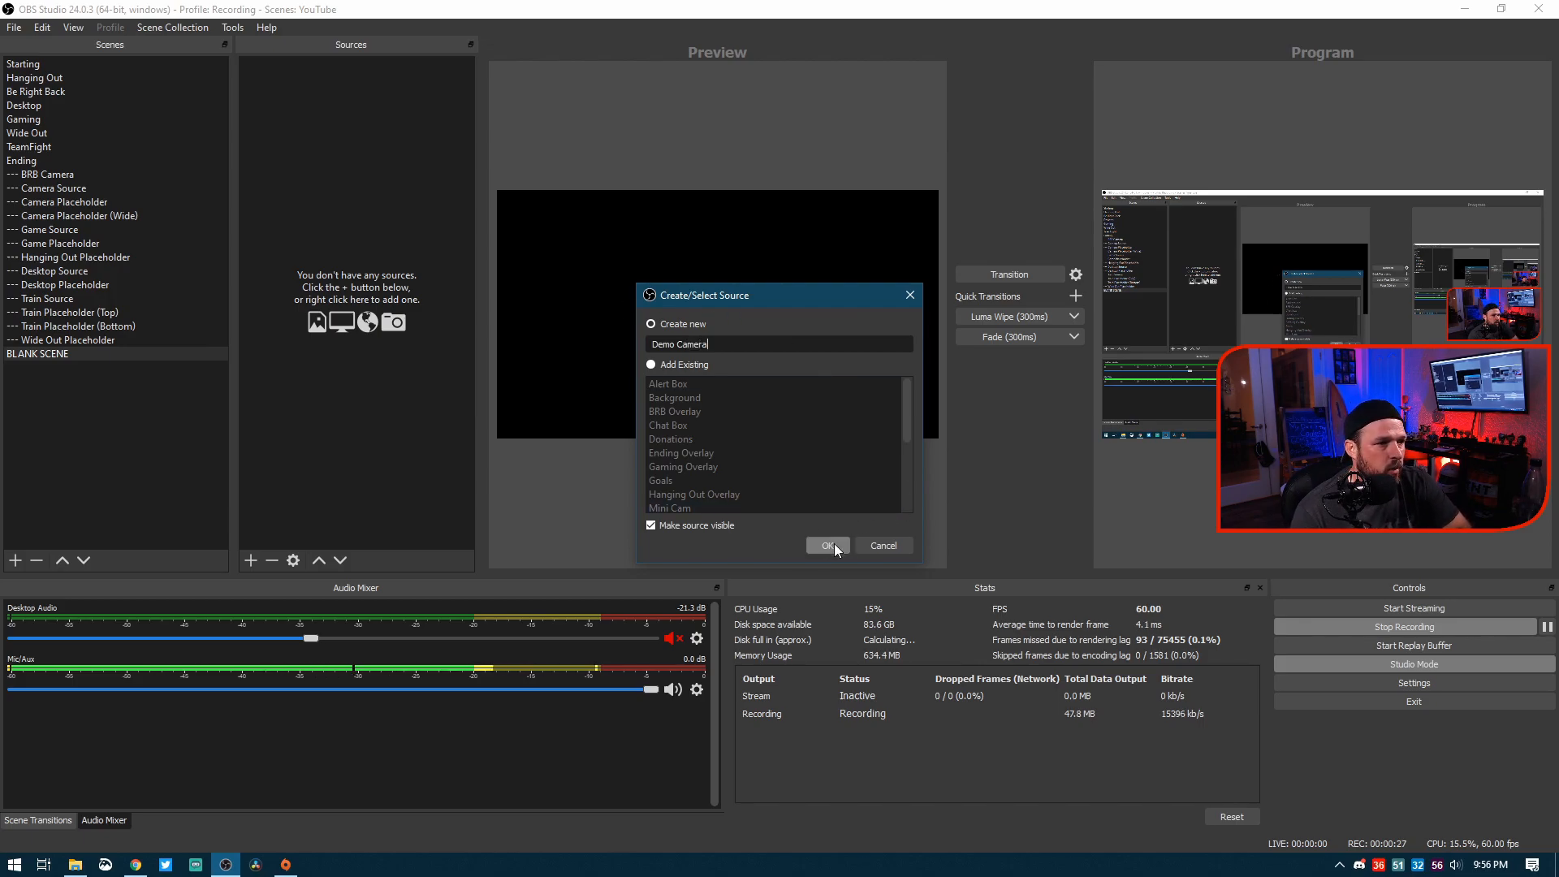
{"action": "left_click", "coordinate": [828, 545]}
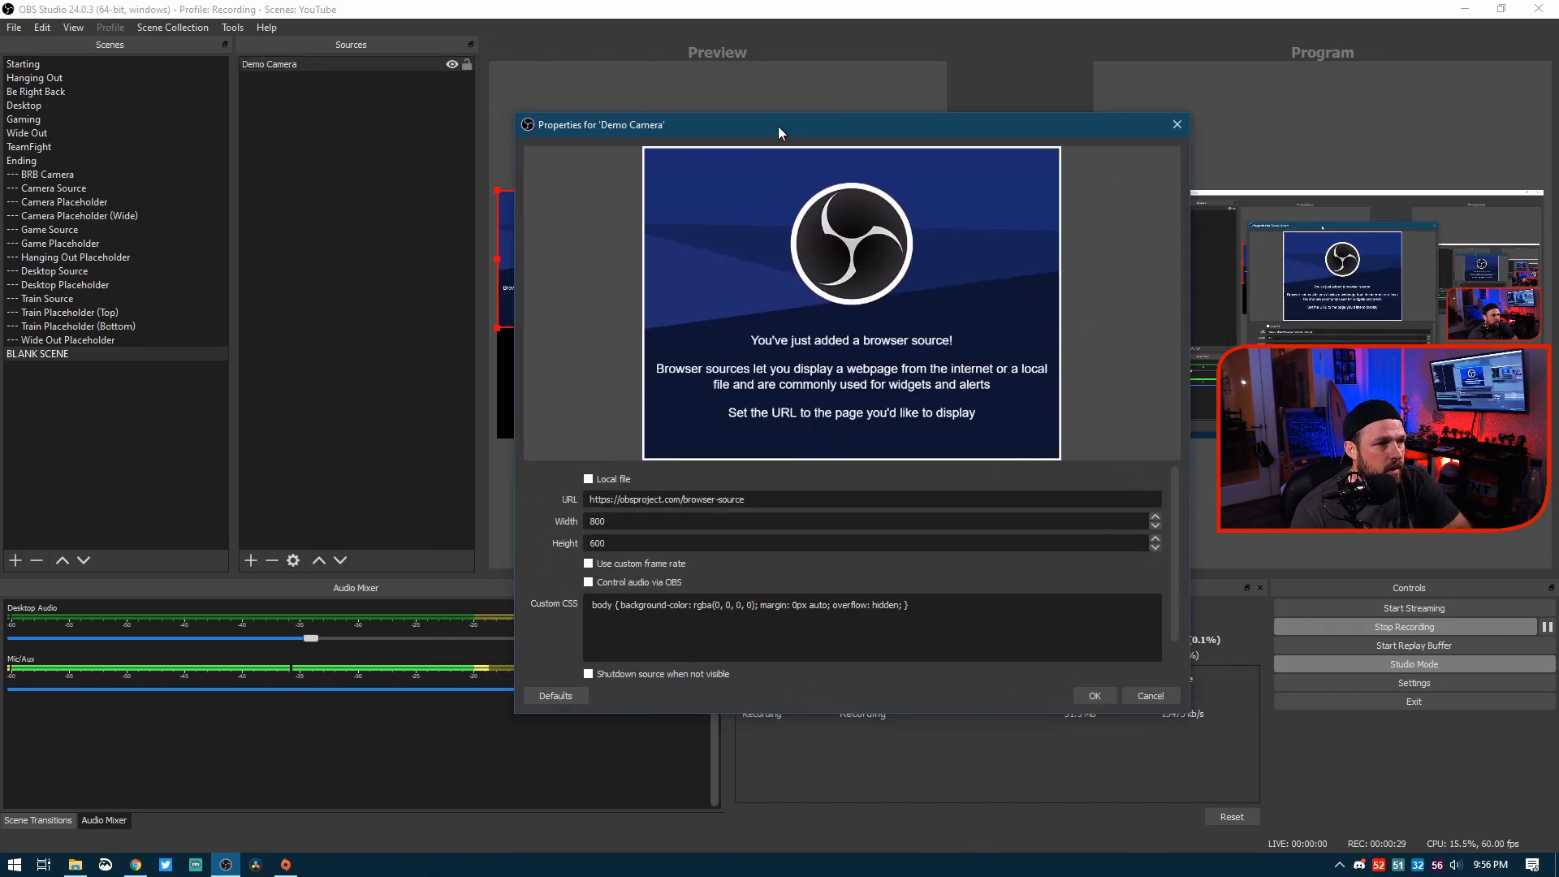
{"action": "left_click_drag", "start_coordinate": [778, 125], "coordinate": [643, 112]}
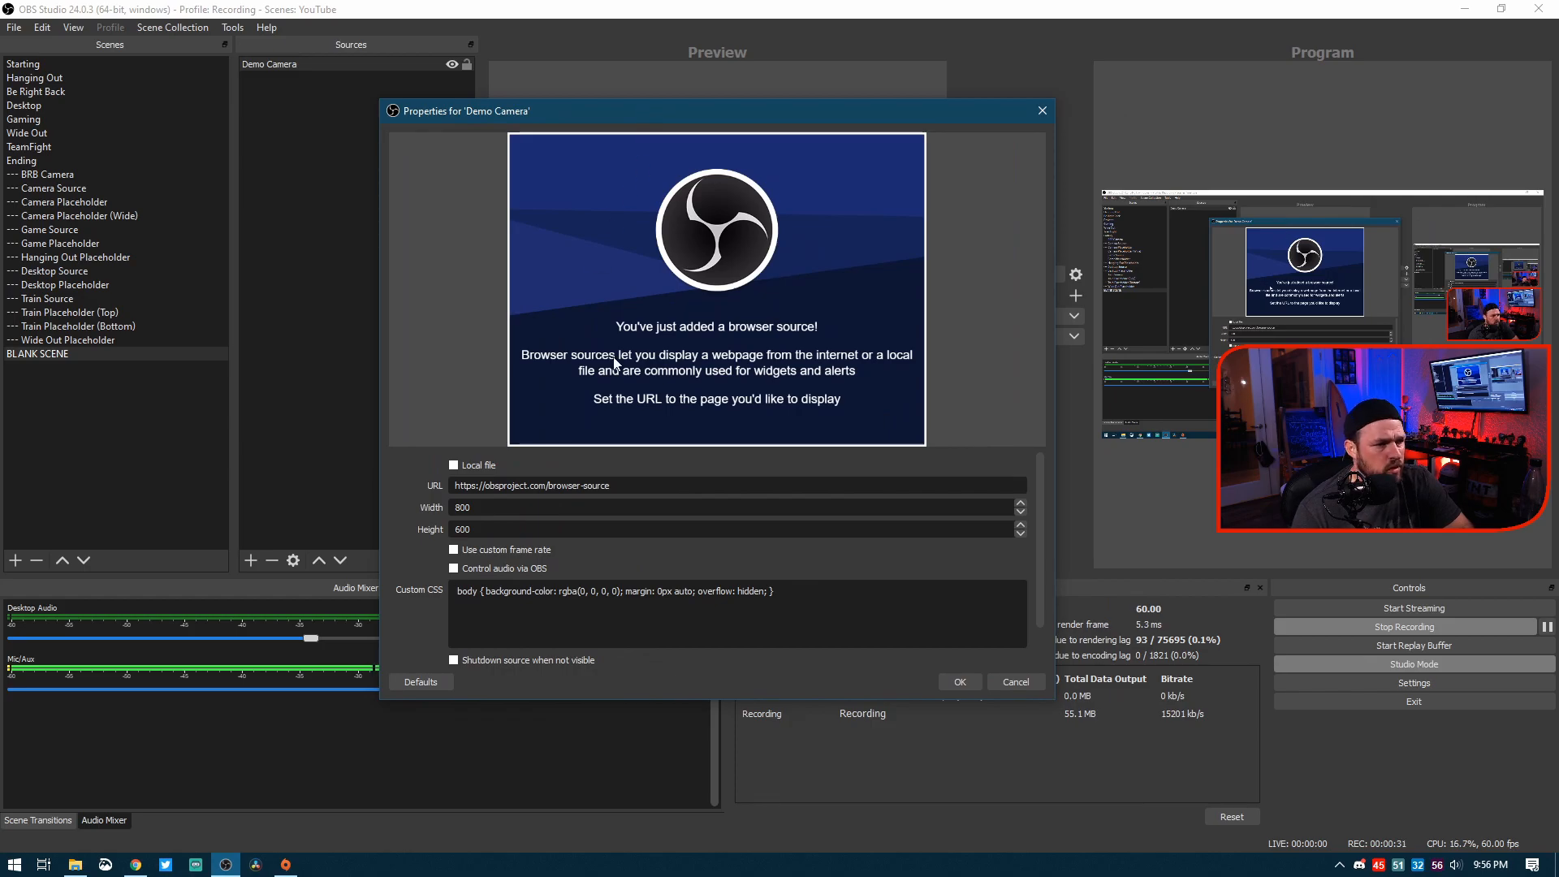
{"action": "left_click_drag", "start_coordinate": [486, 485], "coordinate": [767, 484]}
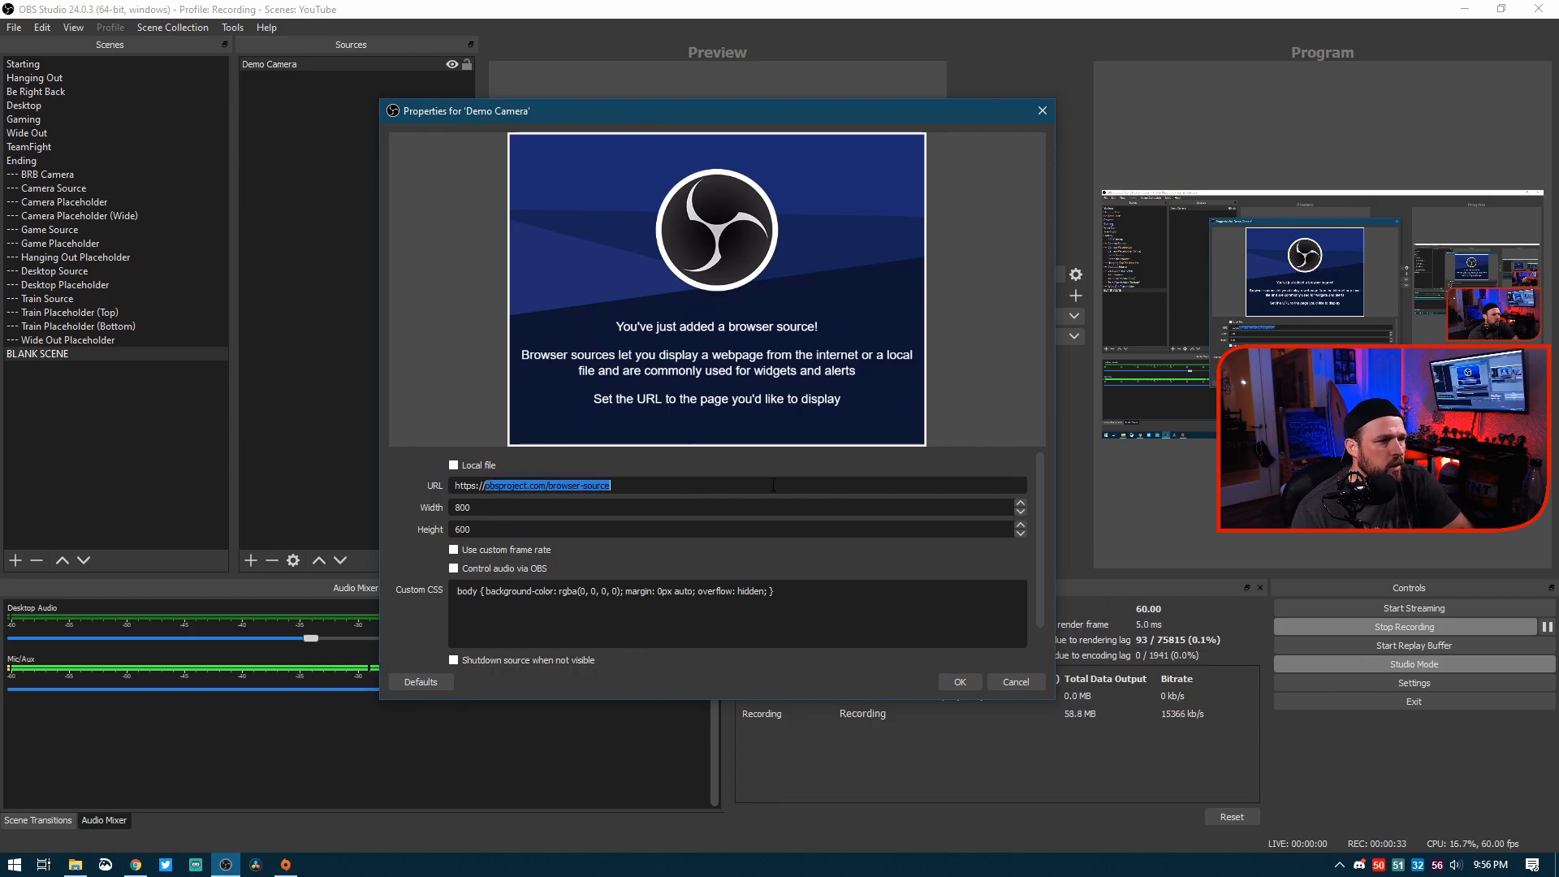
{"action": "type", "text": "192"}
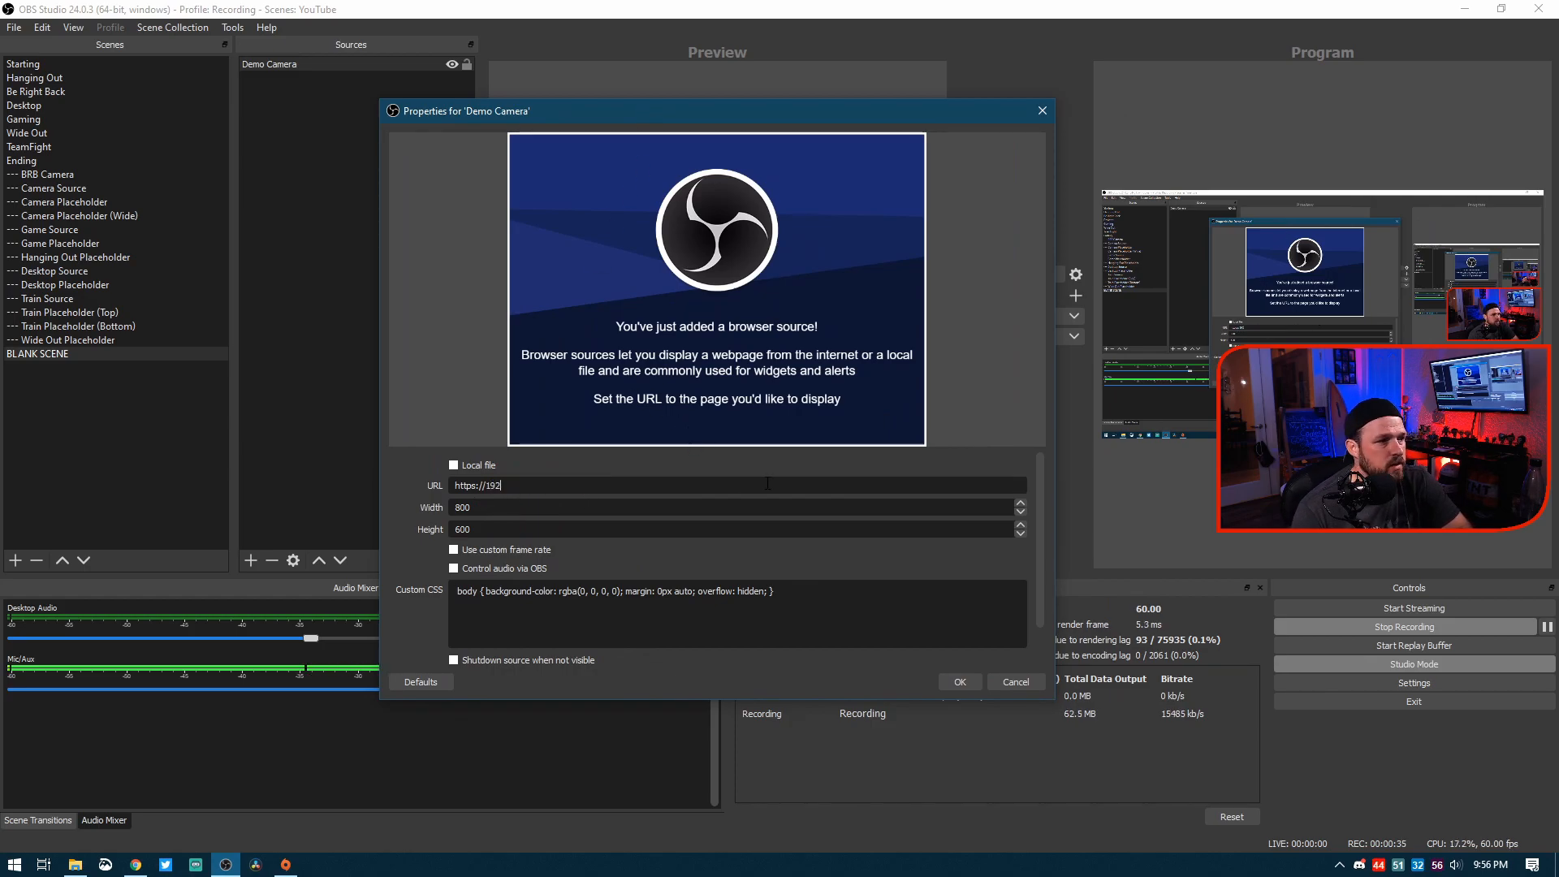
{"action": "type", "text": ".168.1.2"}
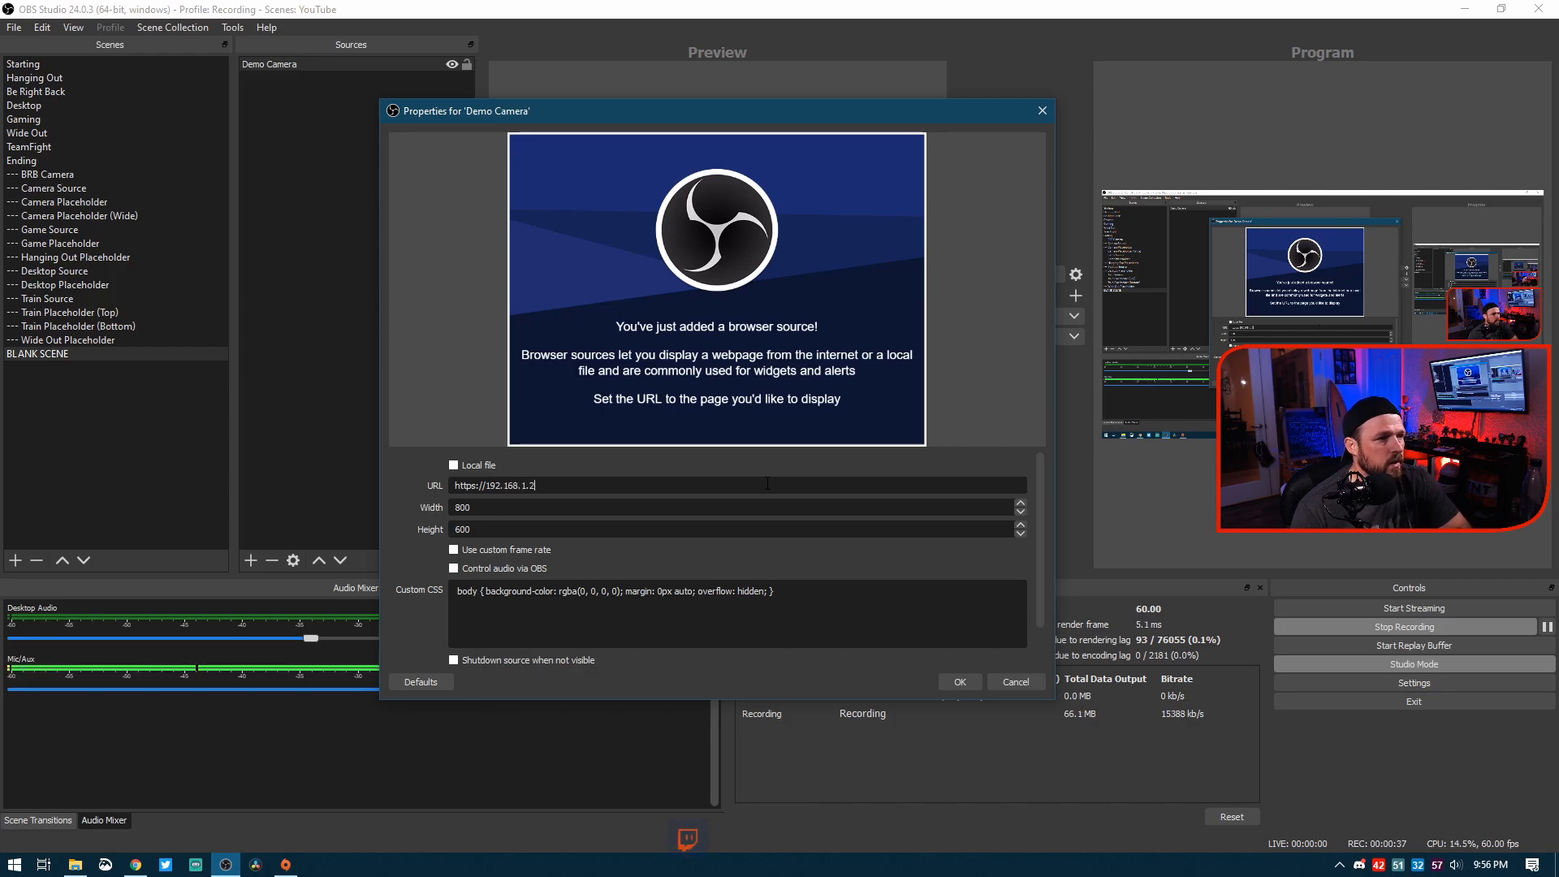
{"action": "type", "text": ":8080/video"}
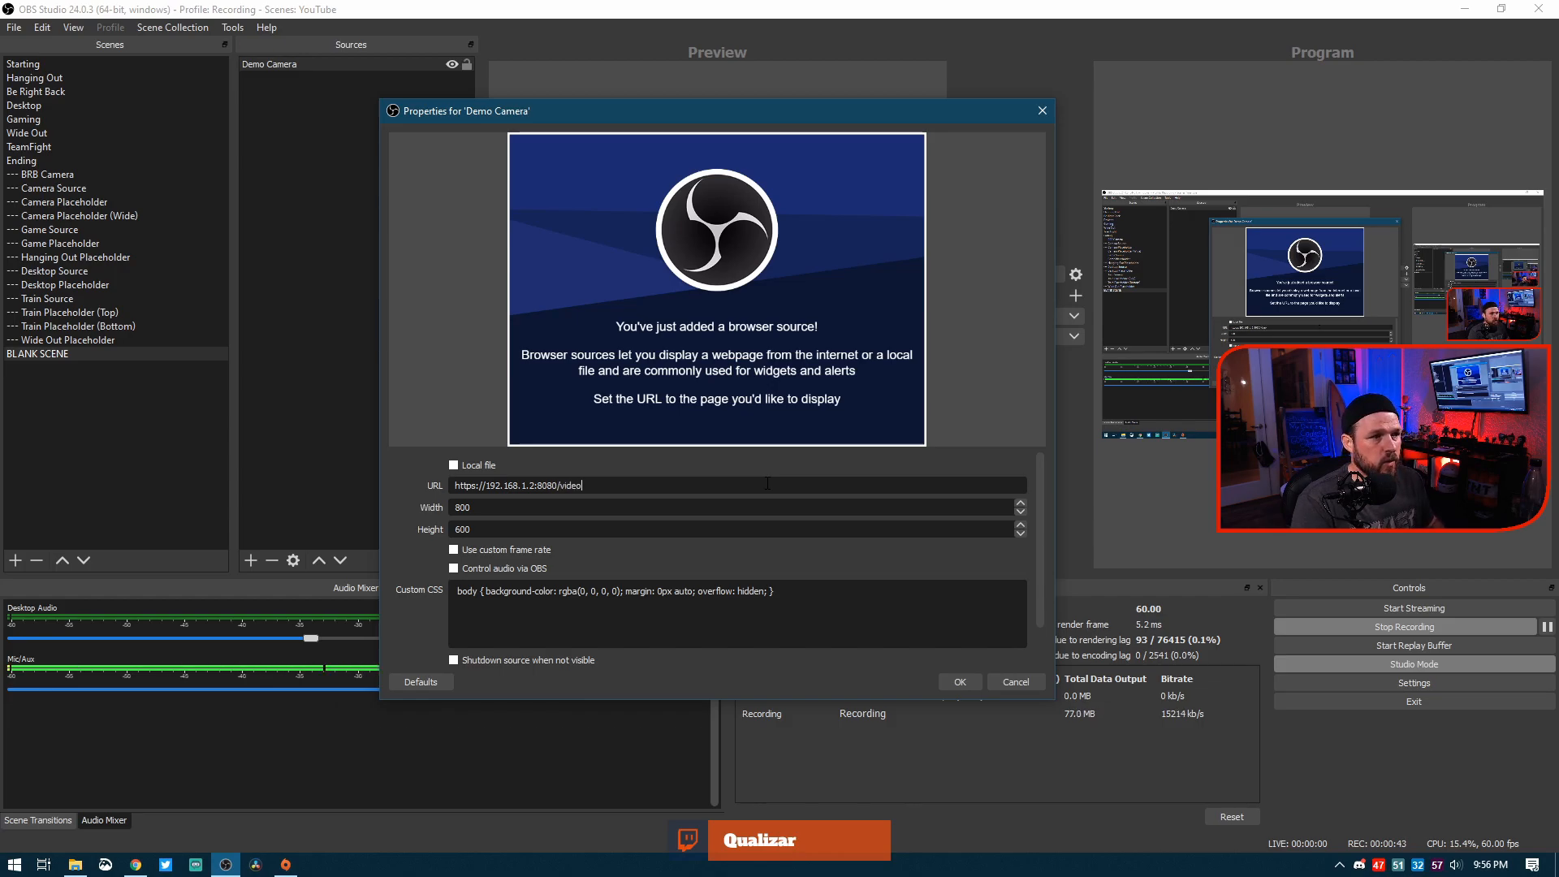
{"action": "key", "text": "Tab"}
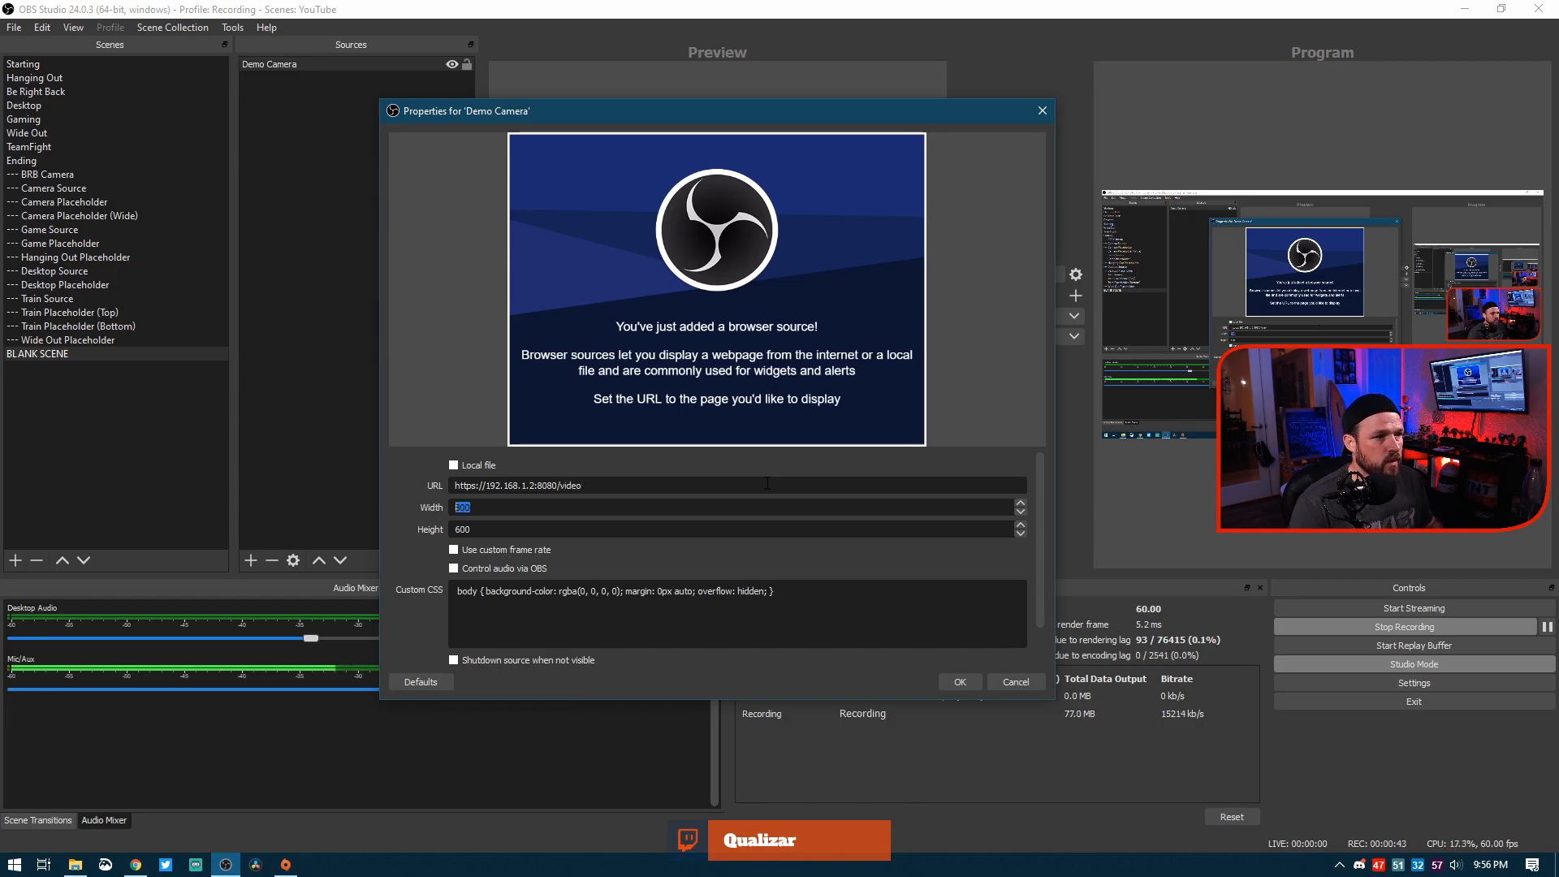
{"action": "type", "text": "1920"}
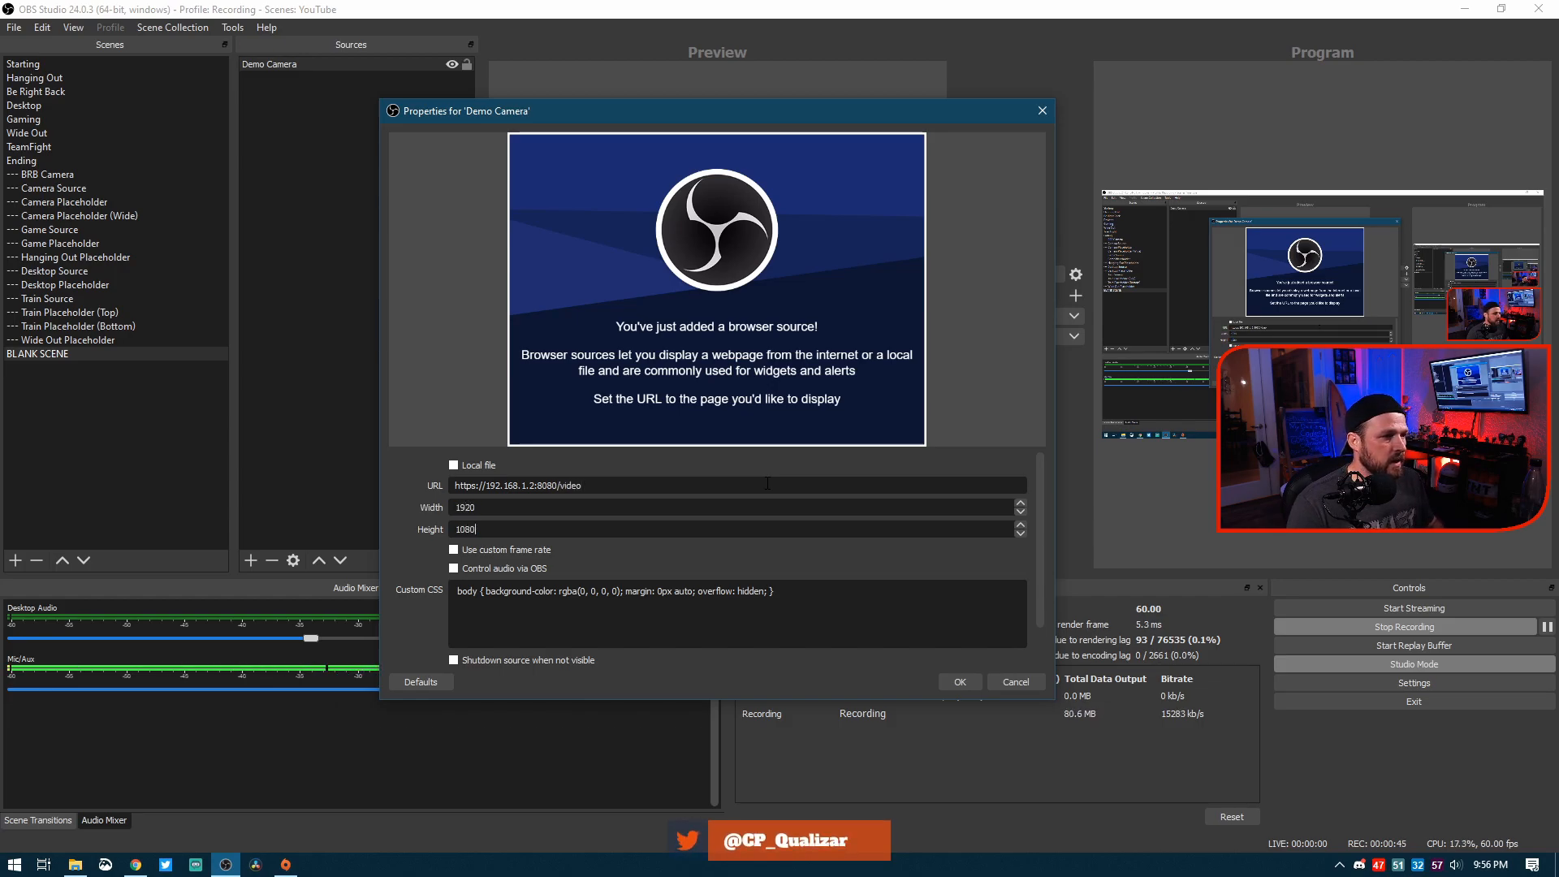
{"action": "left_click", "coordinate": [958, 682]}
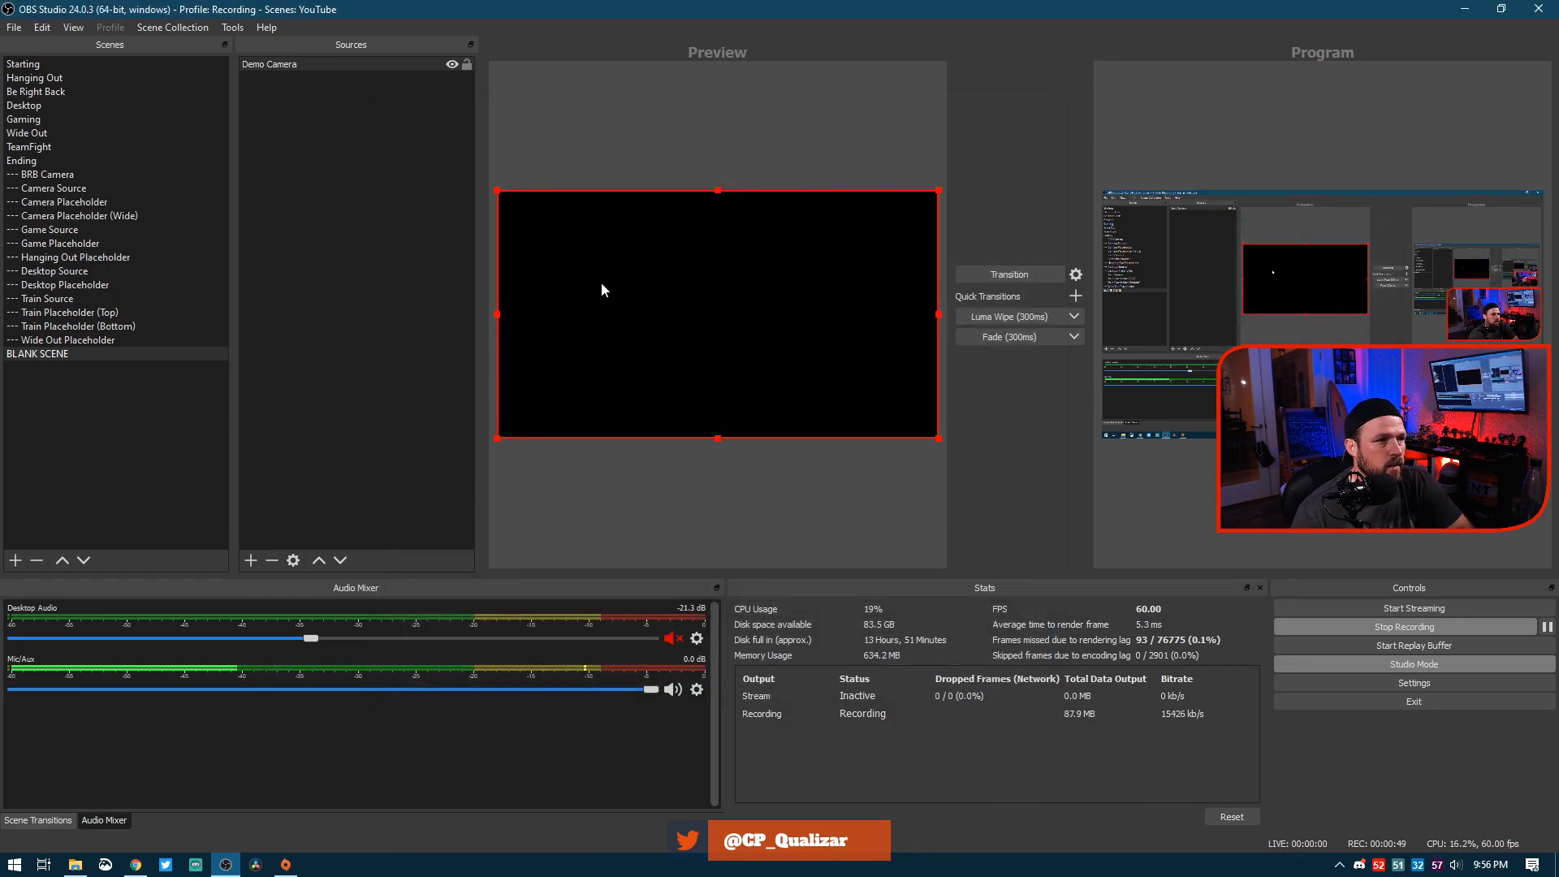
{"action": "right_click", "coordinate": [673, 259]}
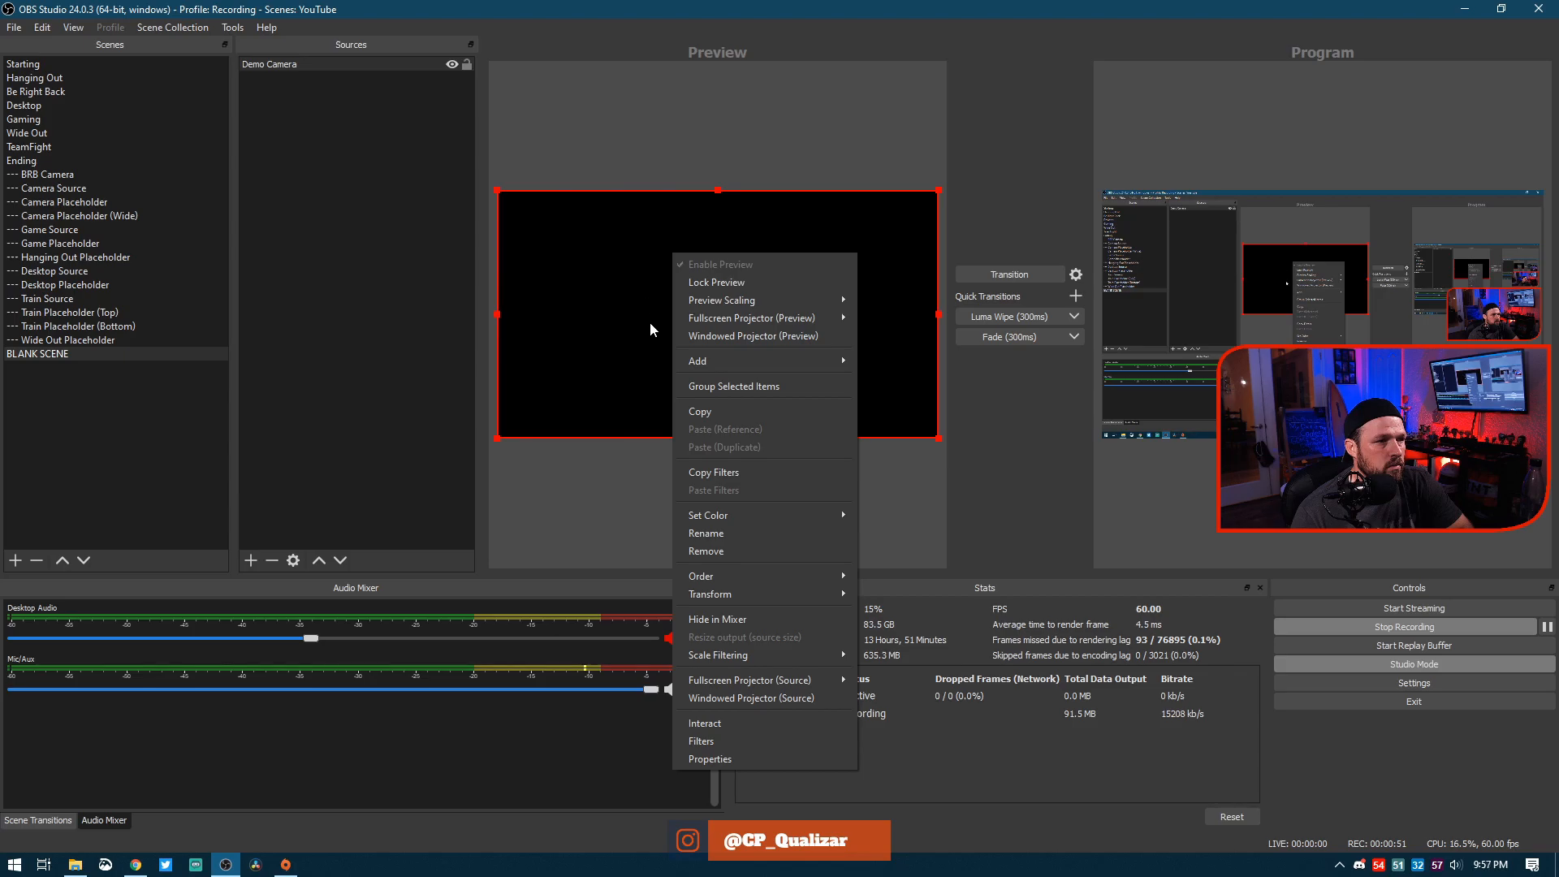
{"action": "left_click", "coordinate": [708, 759]}
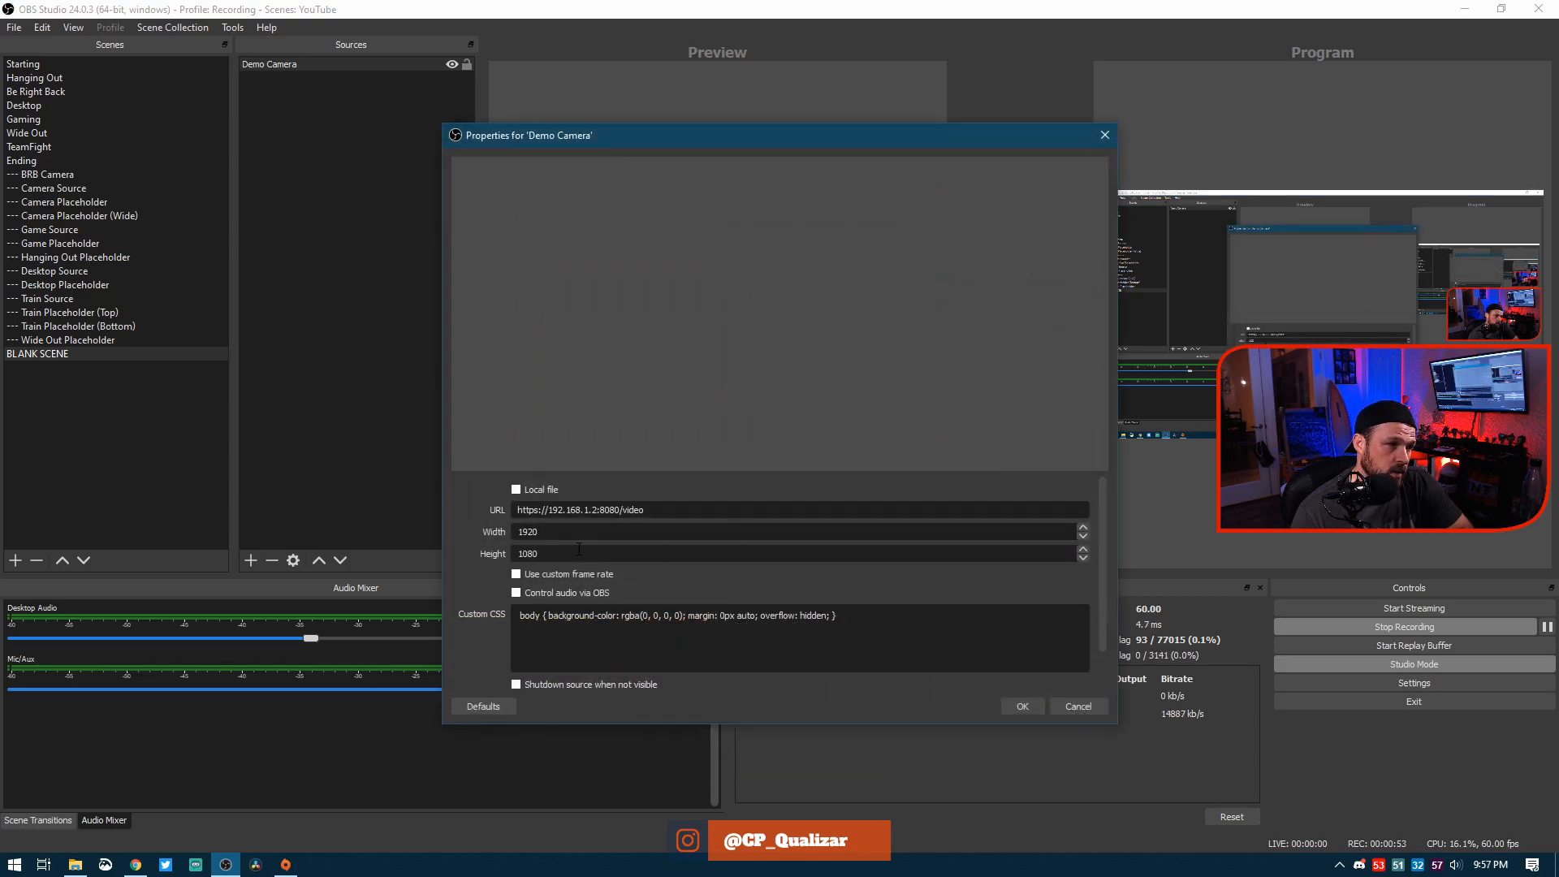
{"action": "left_click", "coordinate": [541, 510]}
{"action": "key", "text": "BackSpace"}
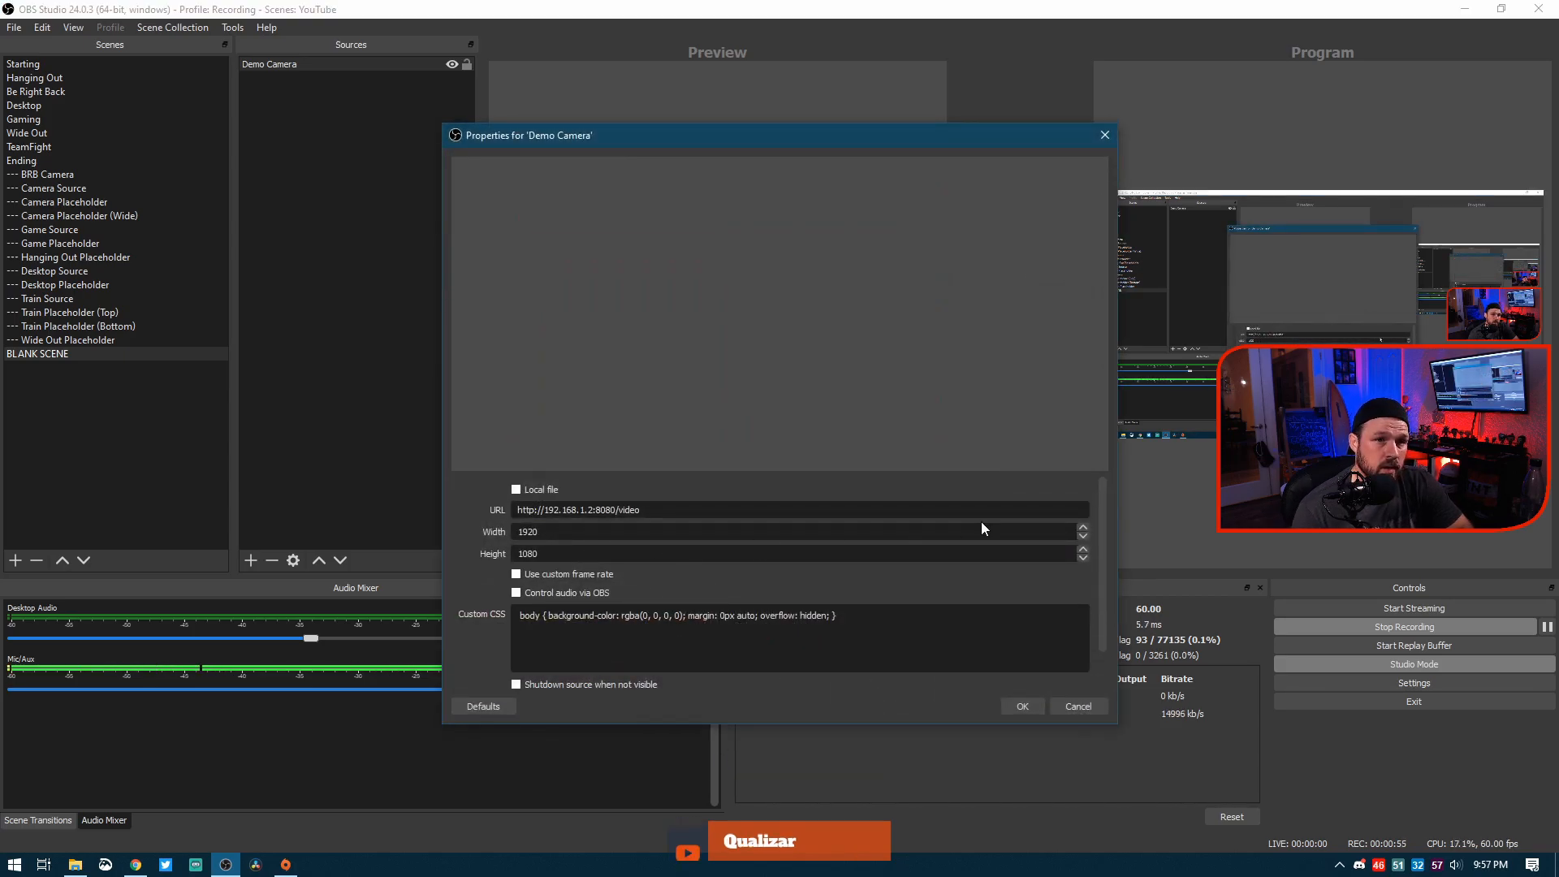
{"action": "left_click", "coordinate": [1023, 705]}
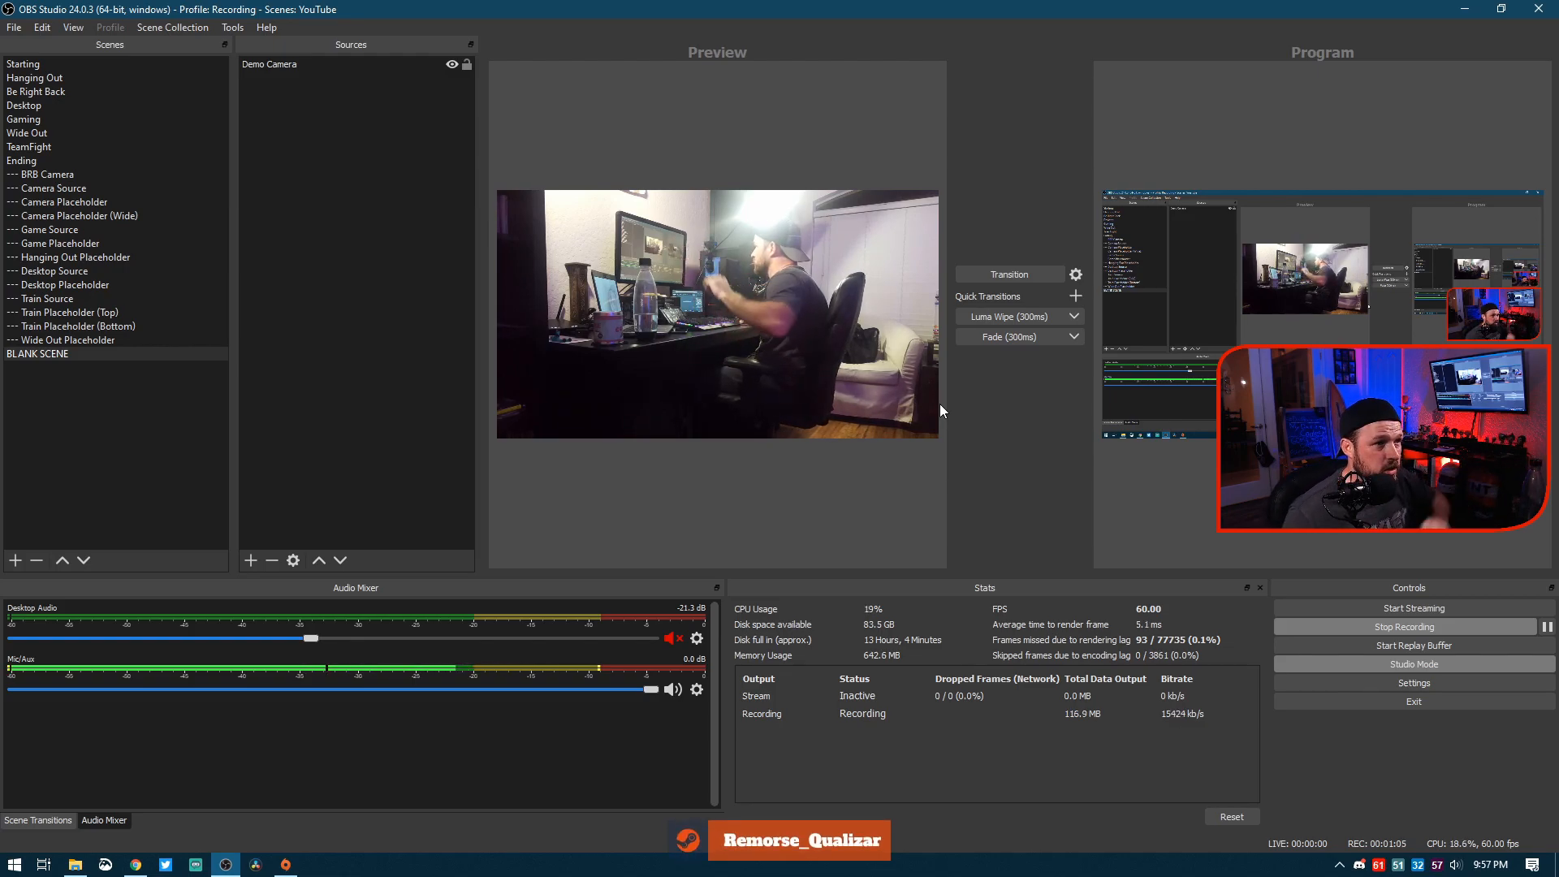
{"action": "left_click", "coordinate": [778, 384]}
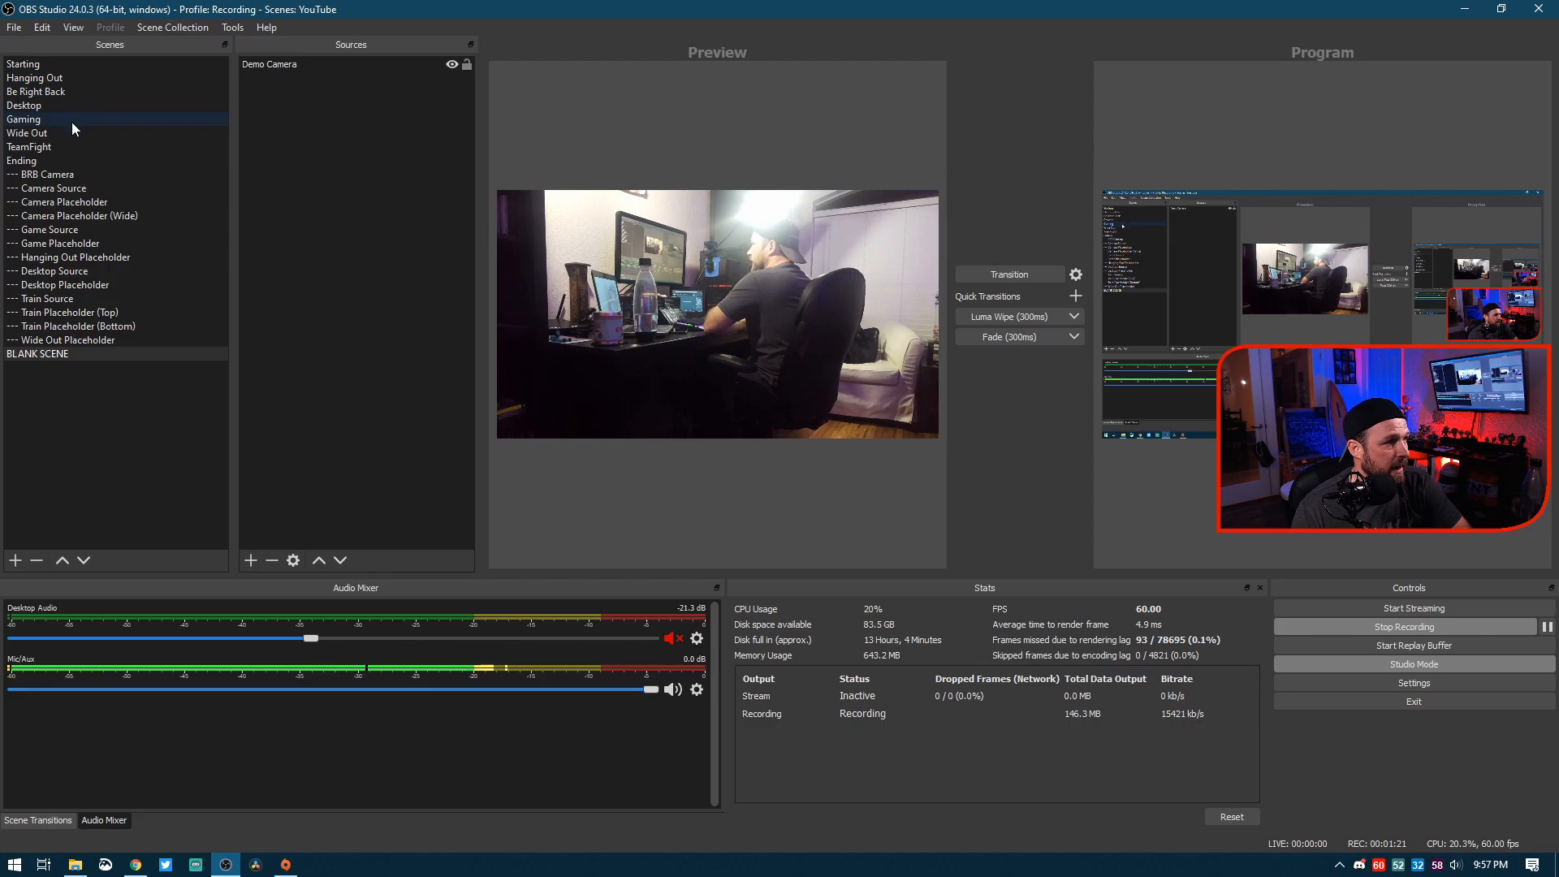
Step: Show the Be Right Back scene in the preview
{"action": "left_click", "coordinate": [70, 89]}
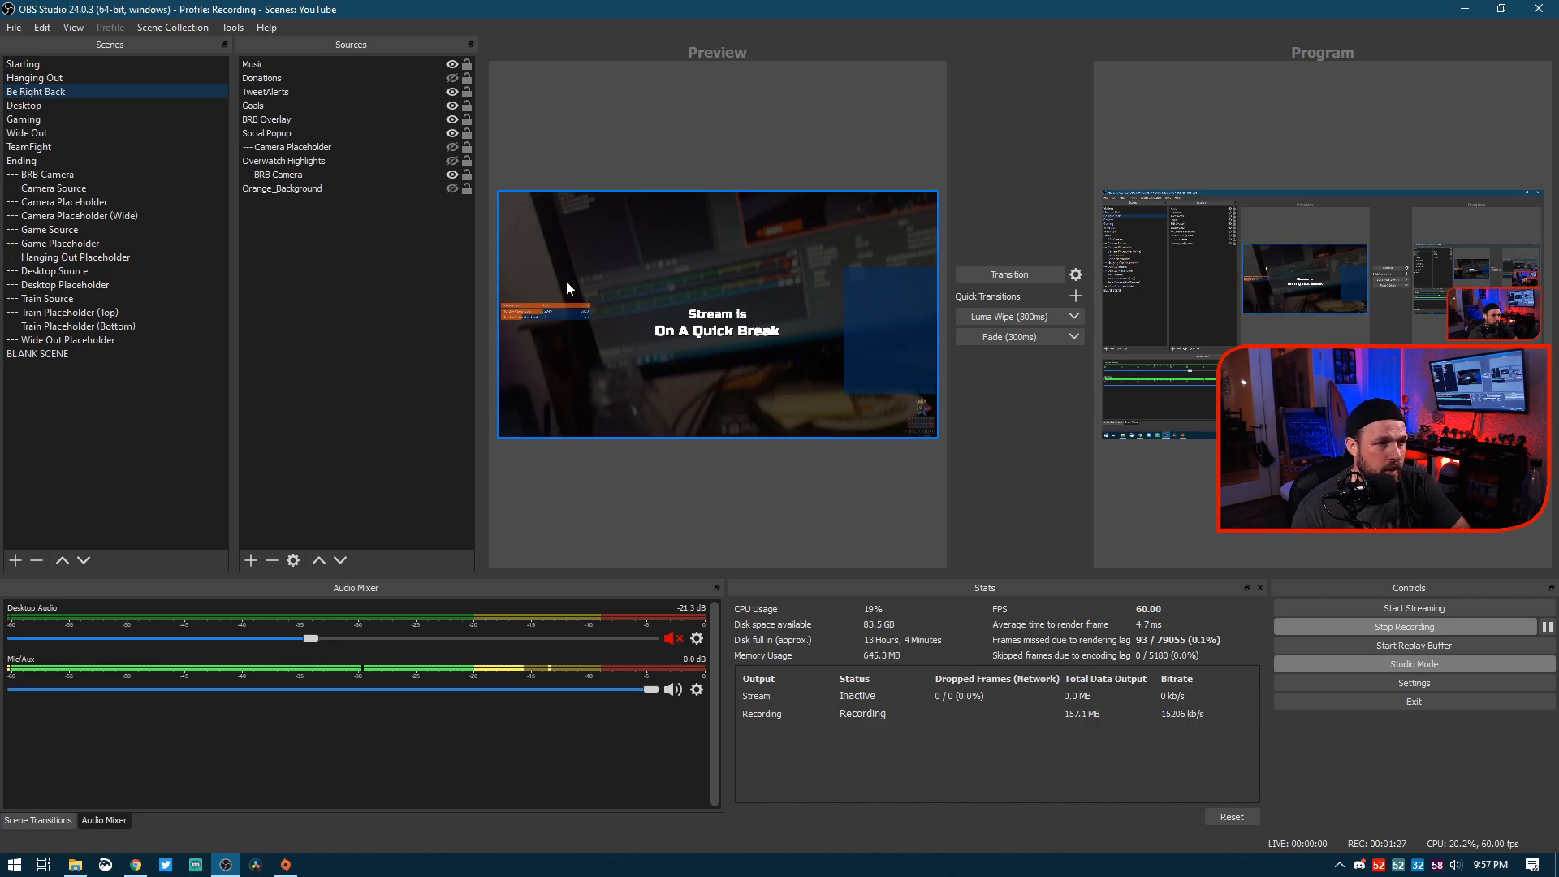
Step: Return to the BLANK SCENE and add a Color Correction effect filter to it, keeping the default filter name
{"action": "left_click", "coordinate": [67, 343]}
{"action": "left_click", "coordinate": [69, 356]}
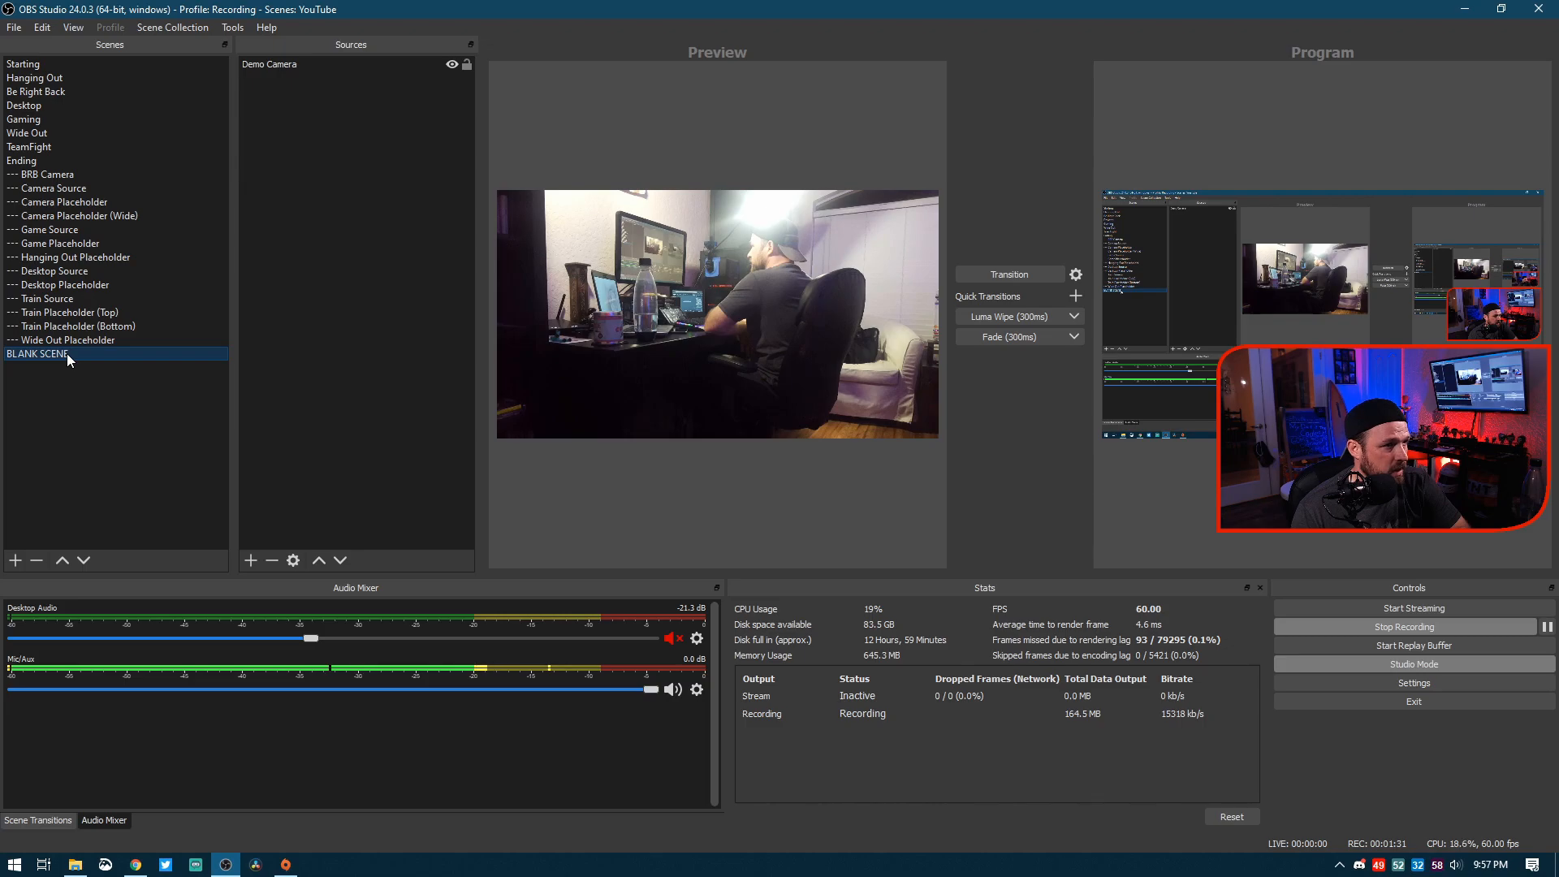
{"action": "right_click", "coordinate": [69, 358]}
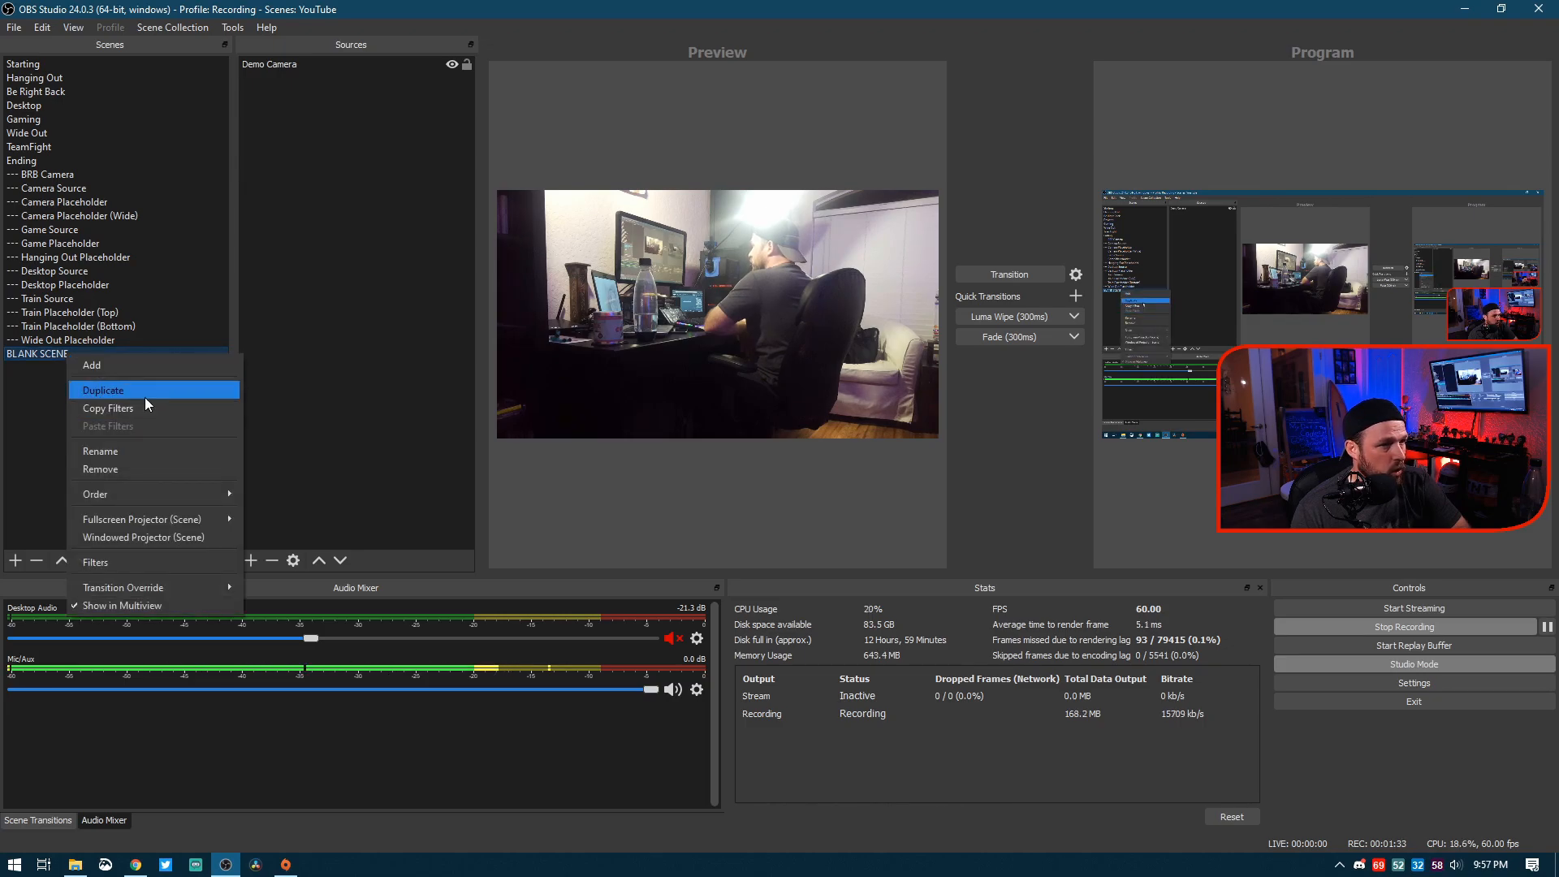
{"action": "left_click", "coordinate": [139, 560]}
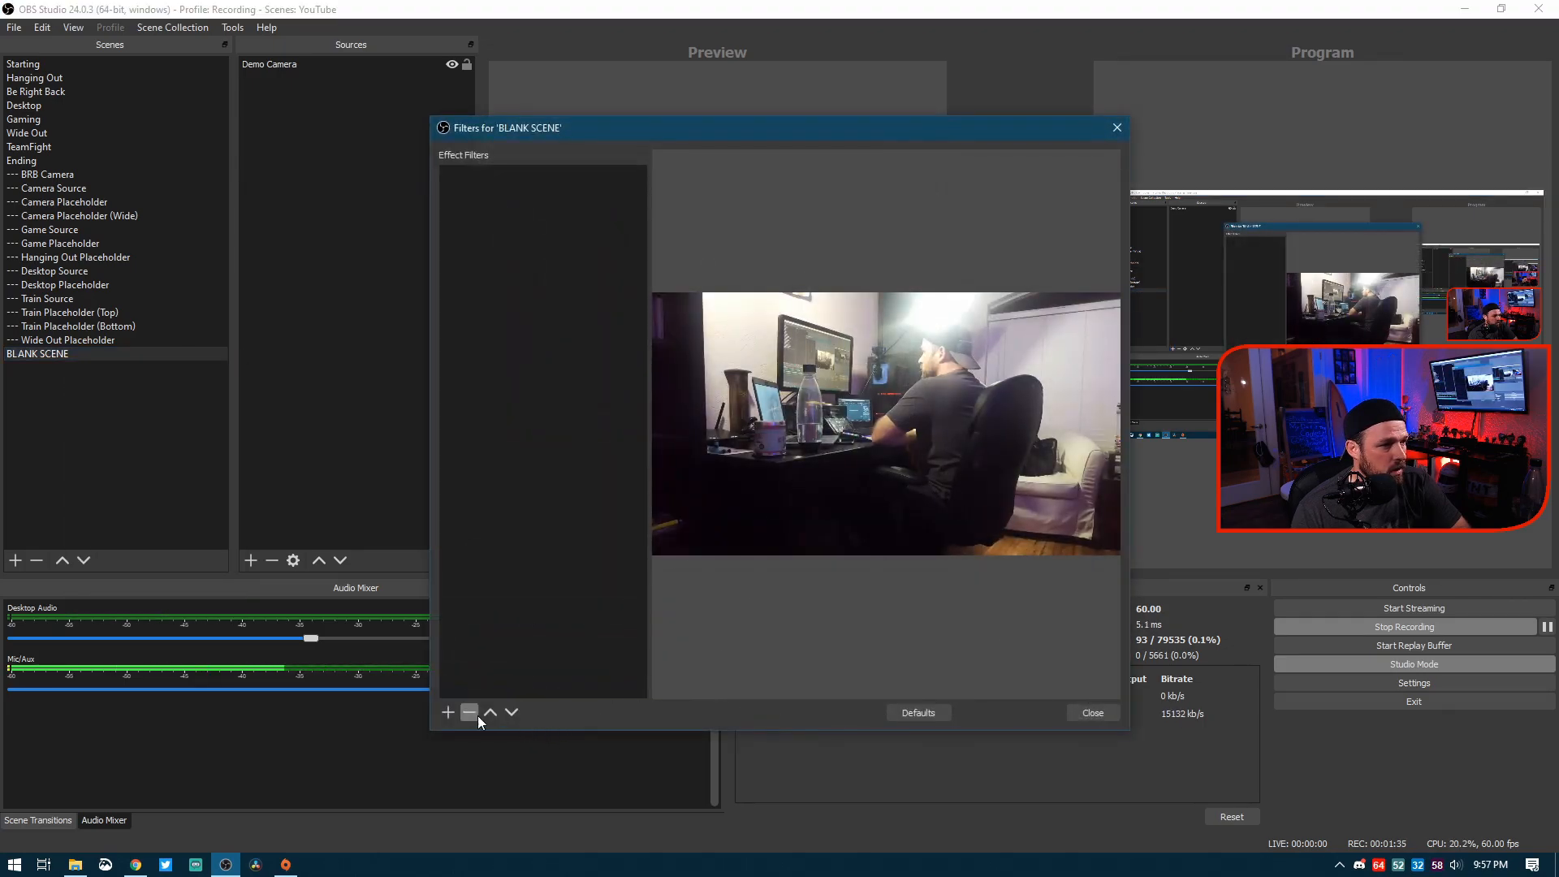
{"action": "left_click", "coordinate": [446, 713]}
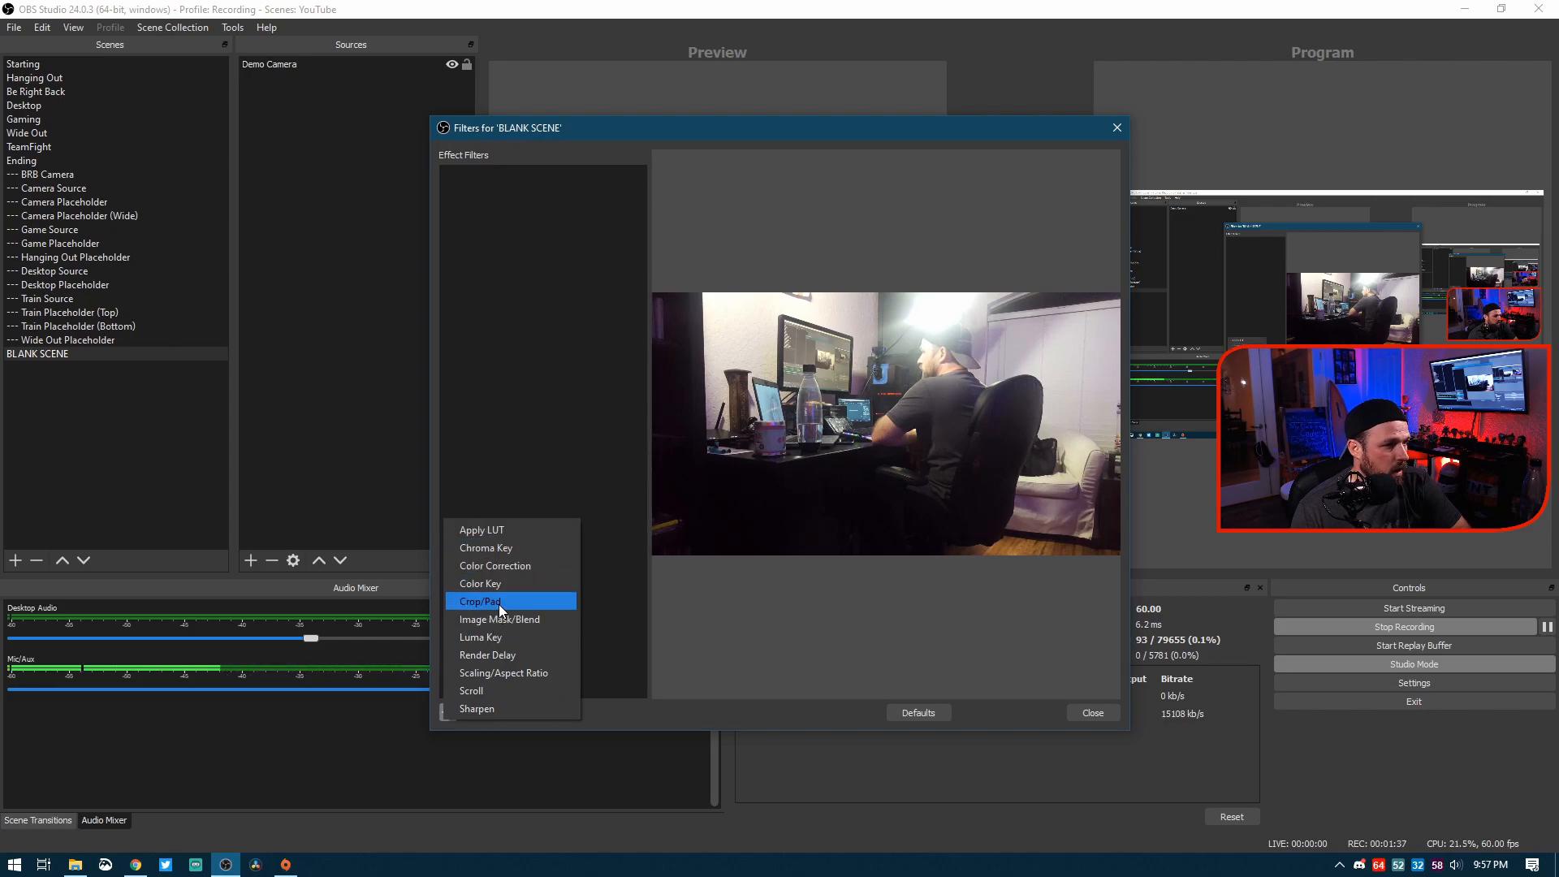
{"action": "left_click", "coordinate": [500, 565]}
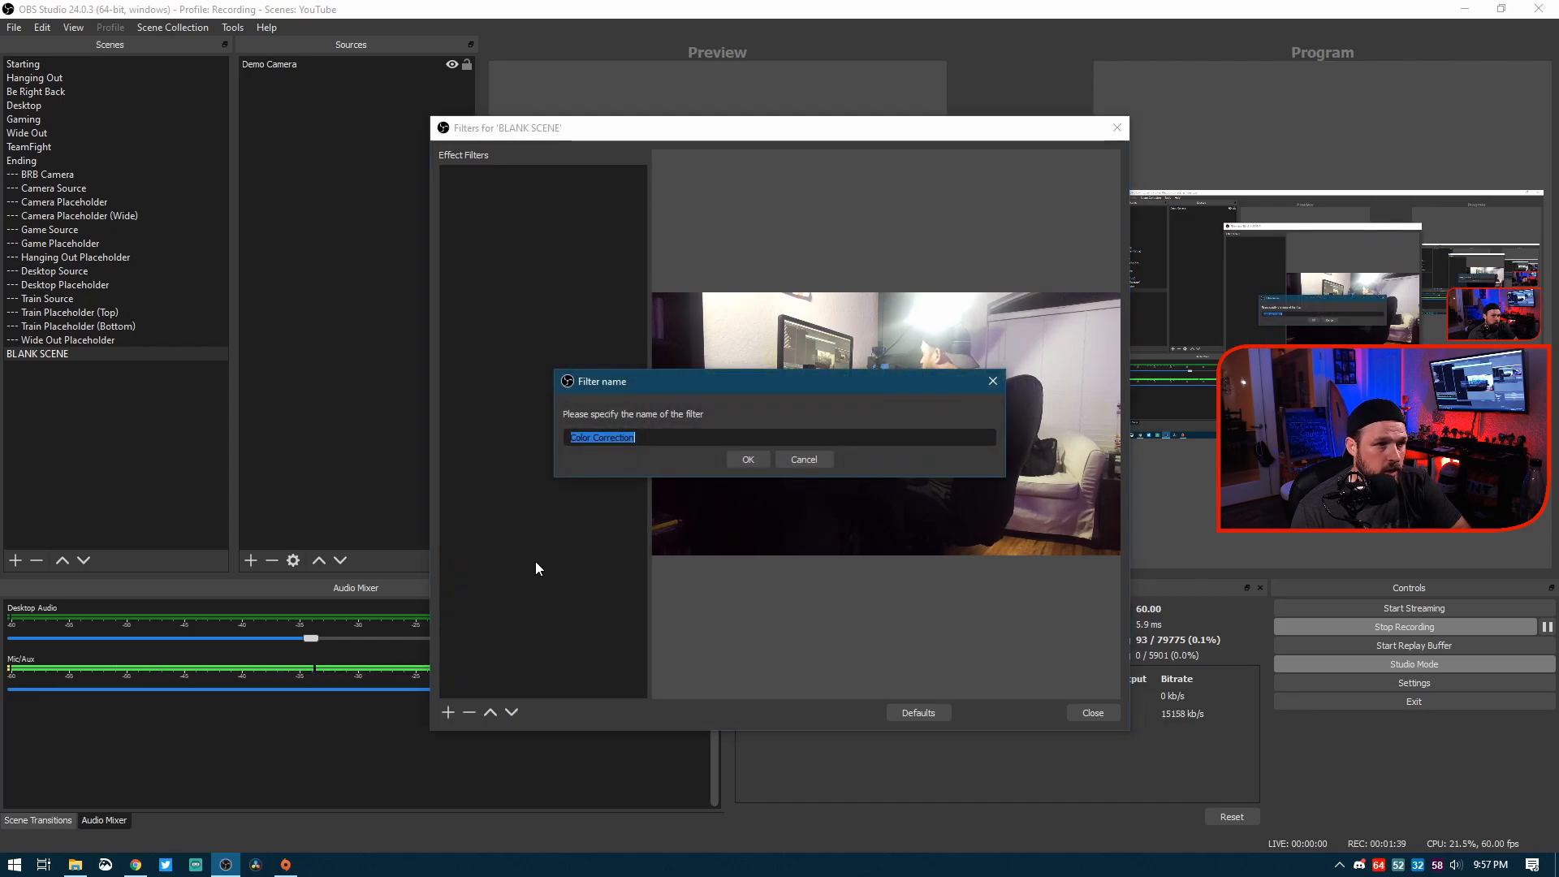
{"action": "left_click", "coordinate": [748, 463]}
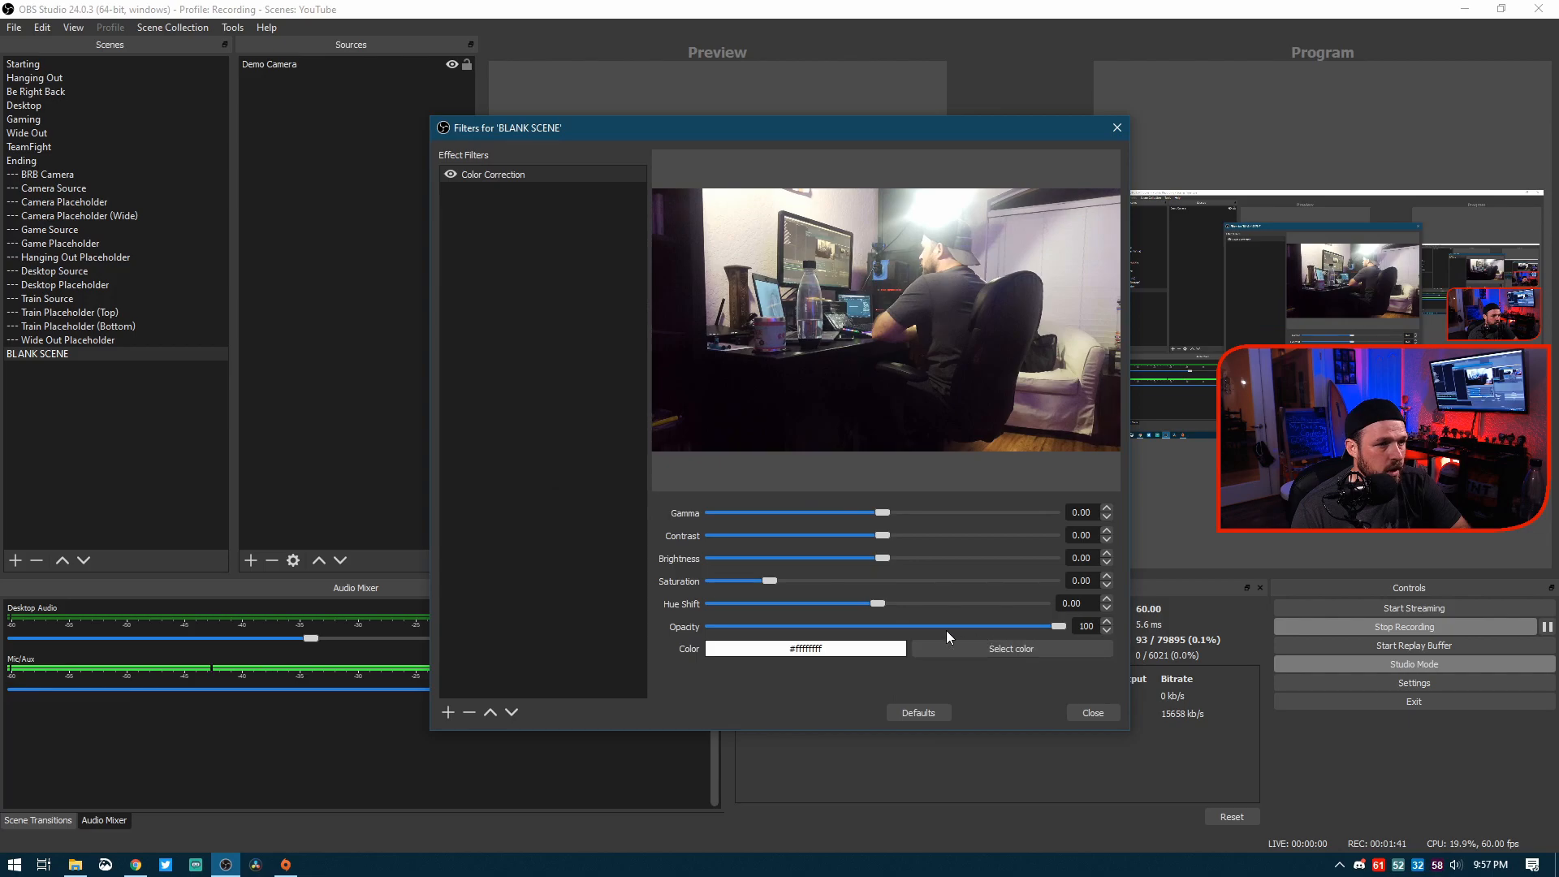
Step: Try the Color Correction filter's opacity at 30 and 100, set it to 34, and close the BLANK SCENE filters
{"action": "left_click_drag", "start_coordinate": [1063, 621], "coordinate": [822, 621]}
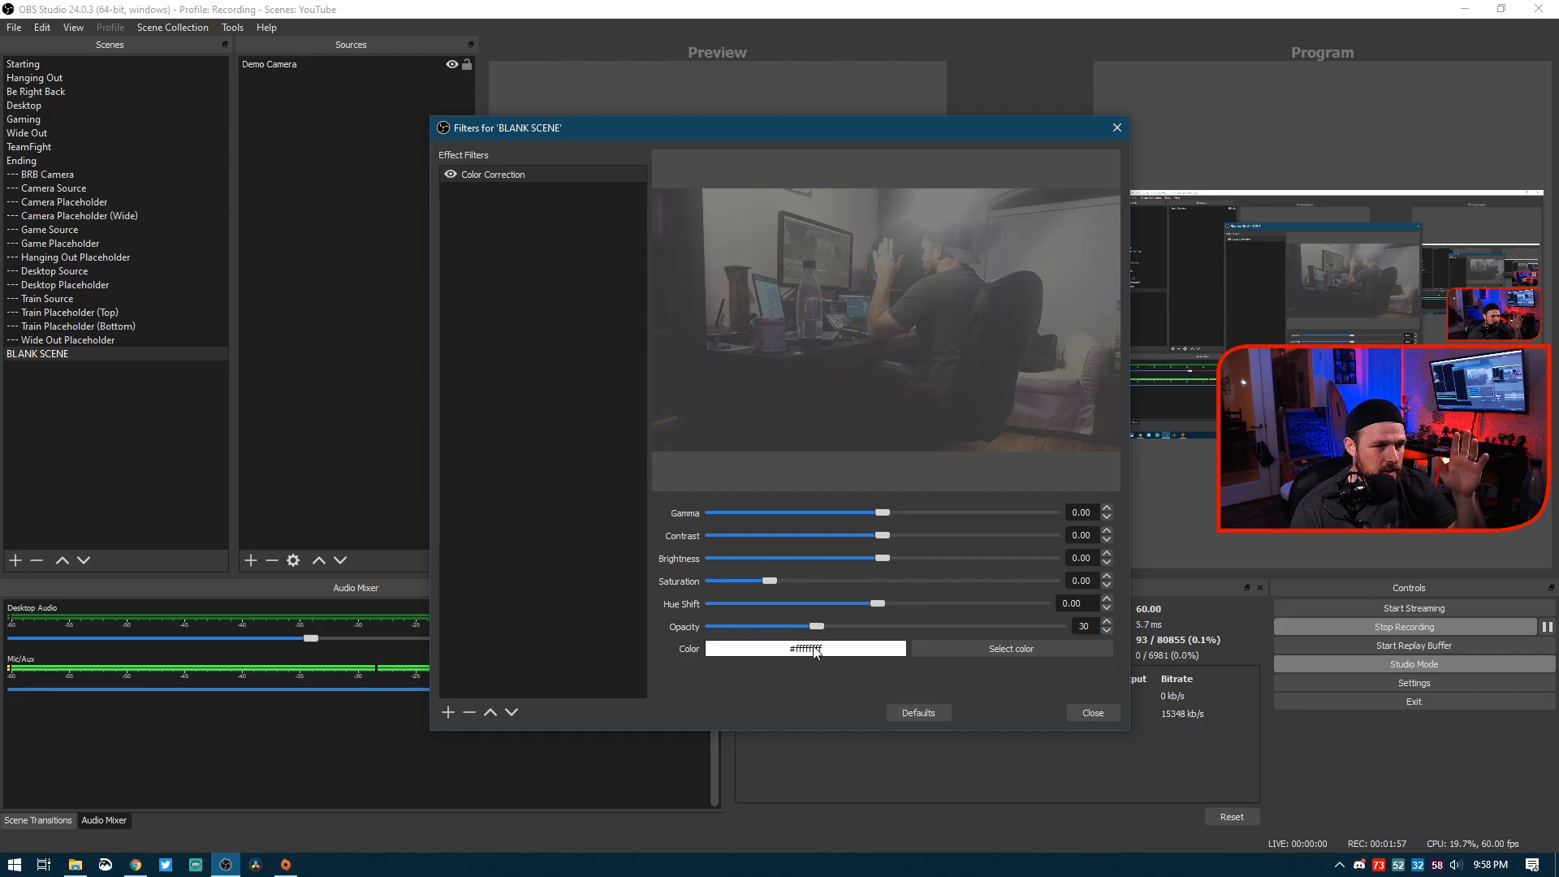
{"action": "left_click_drag", "start_coordinate": [816, 625], "coordinate": [1124, 645]}
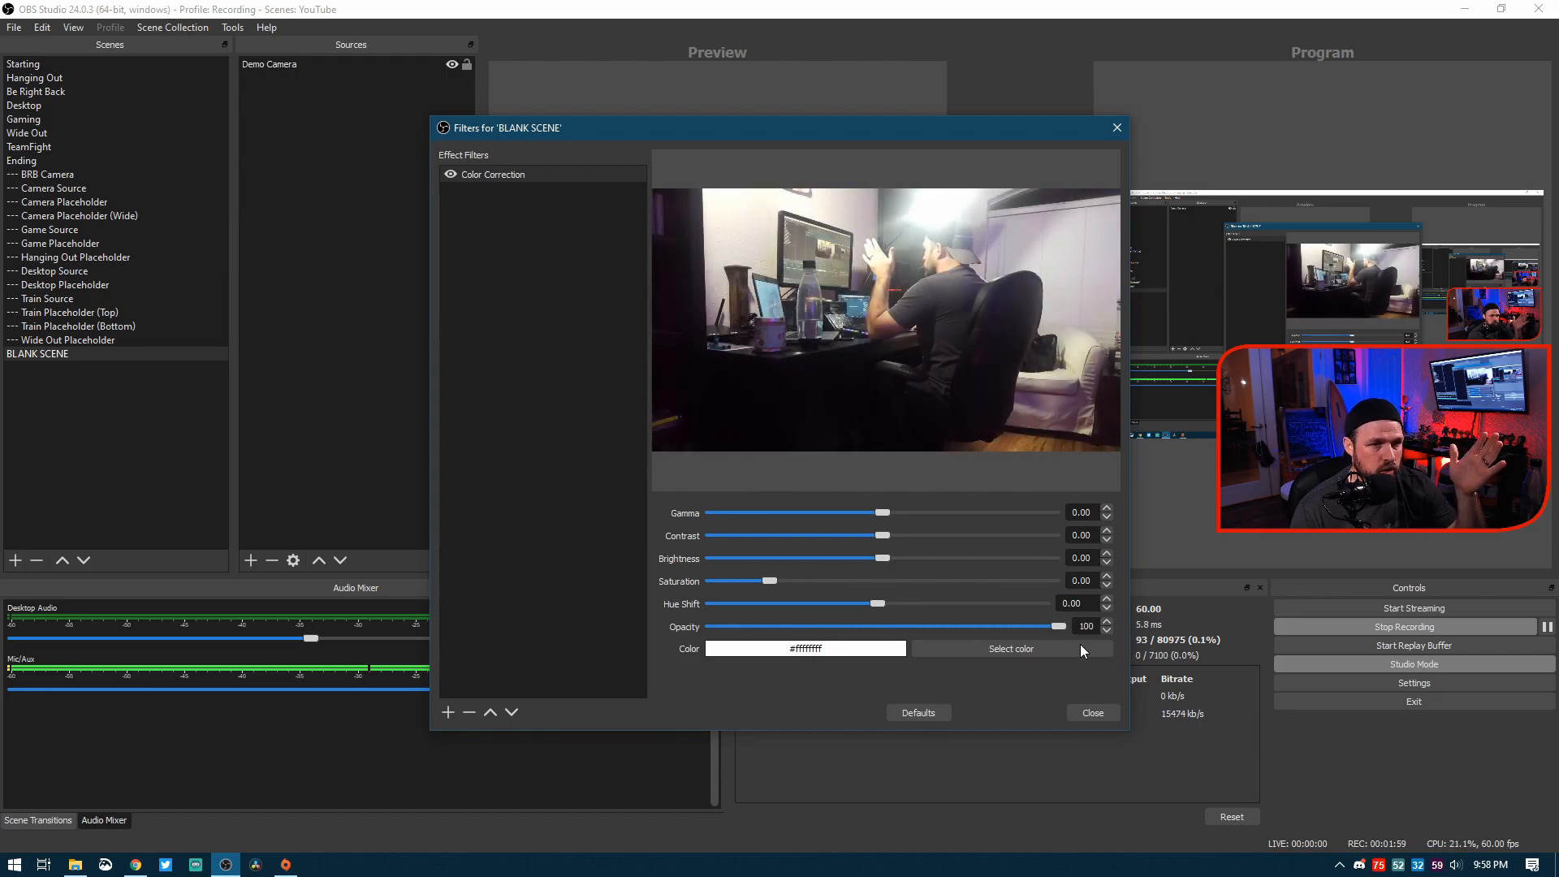
{"action": "left_click_drag", "start_coordinate": [1058, 626], "coordinate": [891, 637]}
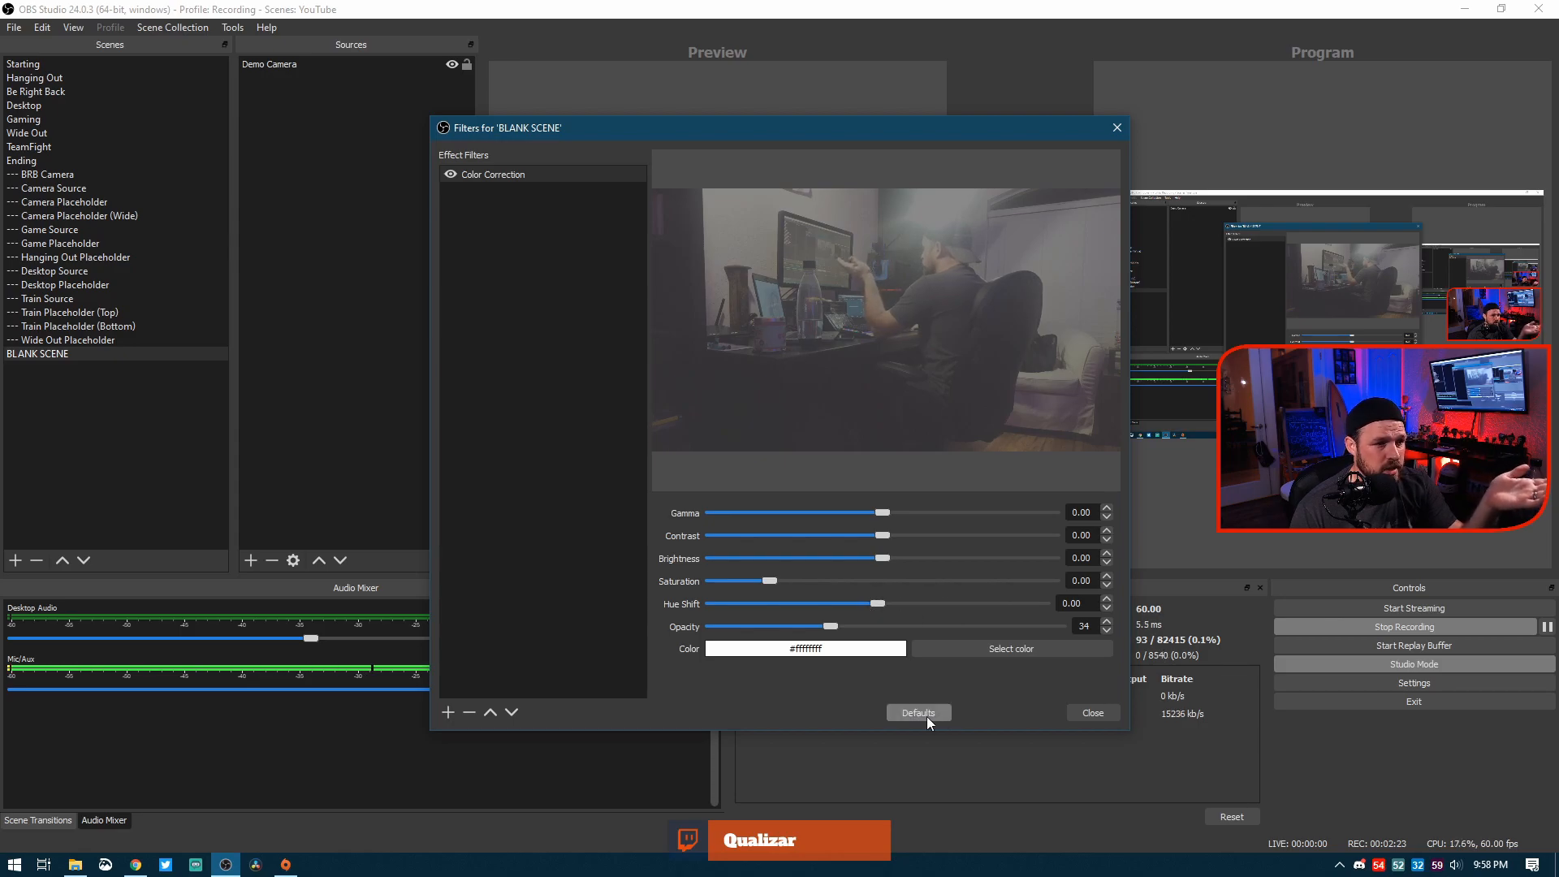
{"action": "left_click", "coordinate": [1091, 714]}
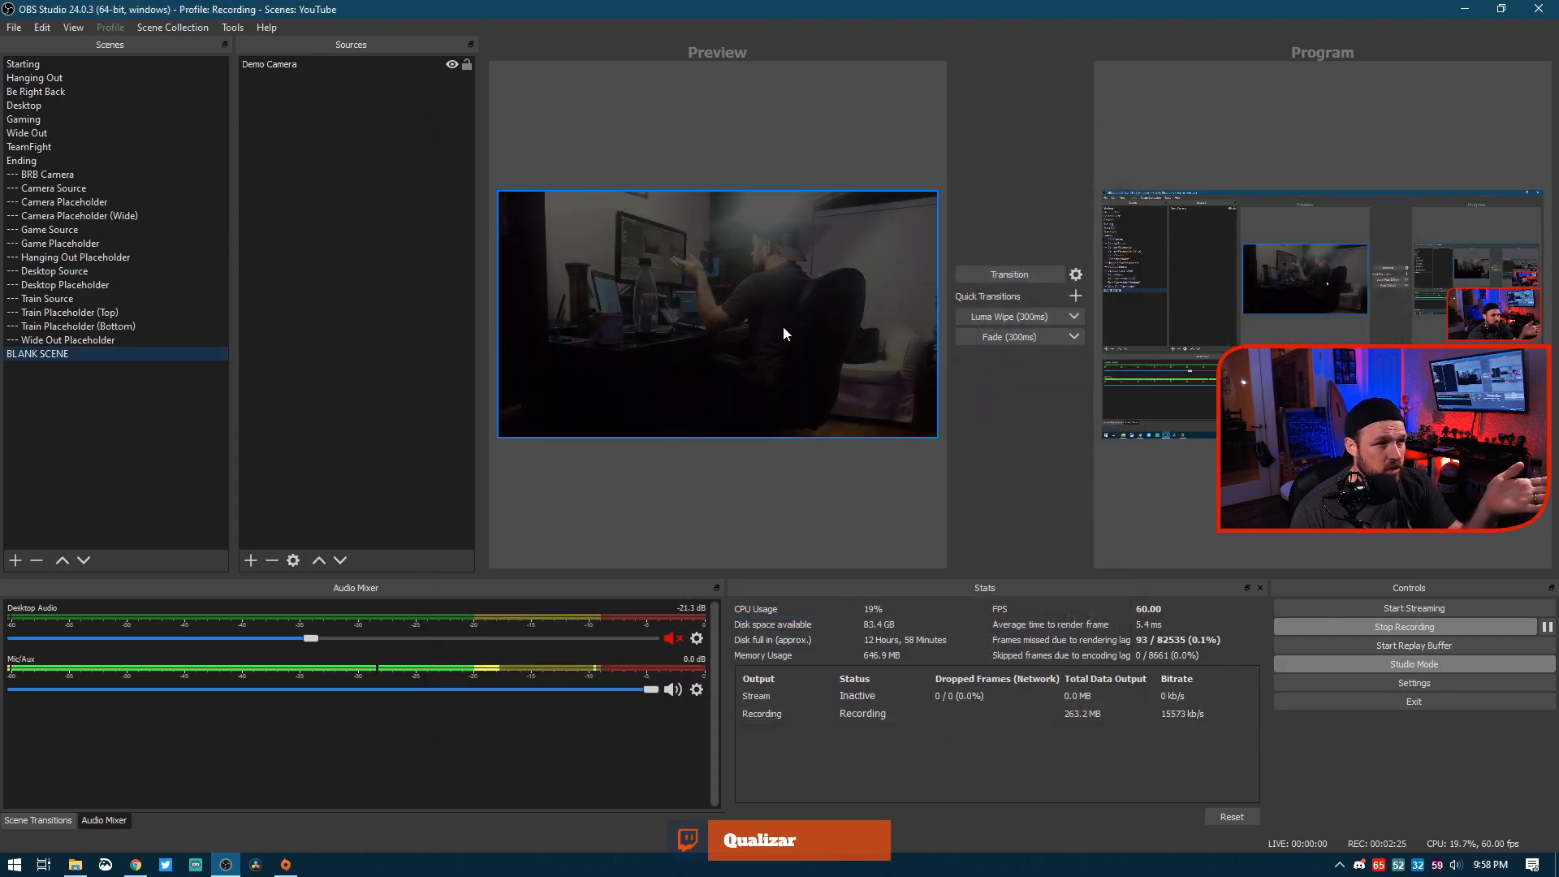